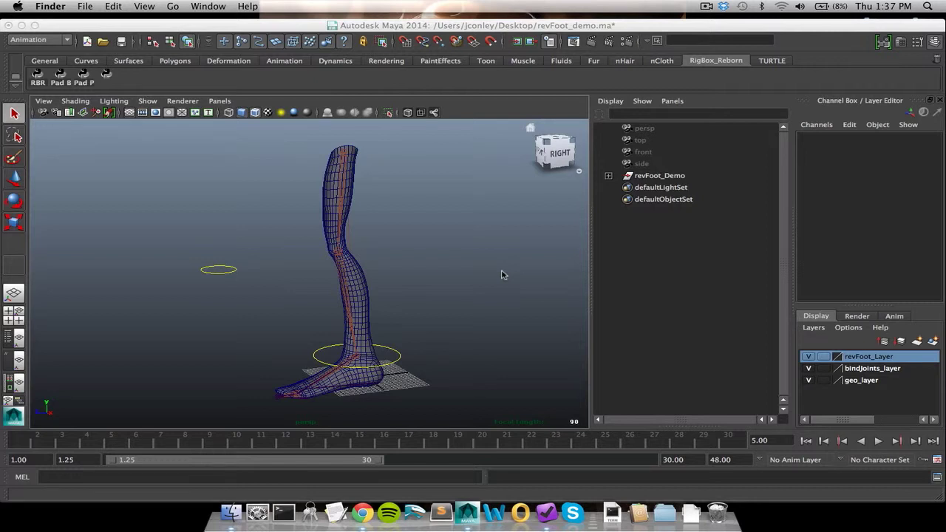
- Try moving the leg's IK control up and forward and shifting the pole vector control, and undo both moves
mouse_move(500, 277)
alt+mouse_down()
mouse_move(481, 298)
mouse_move(506, 281)
alt+mouse_up()
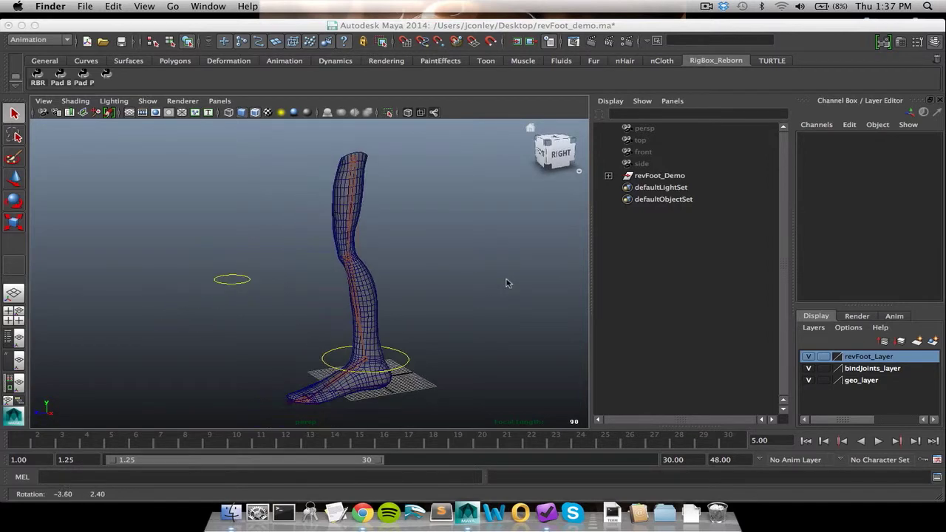
click(403, 362)
key(w)
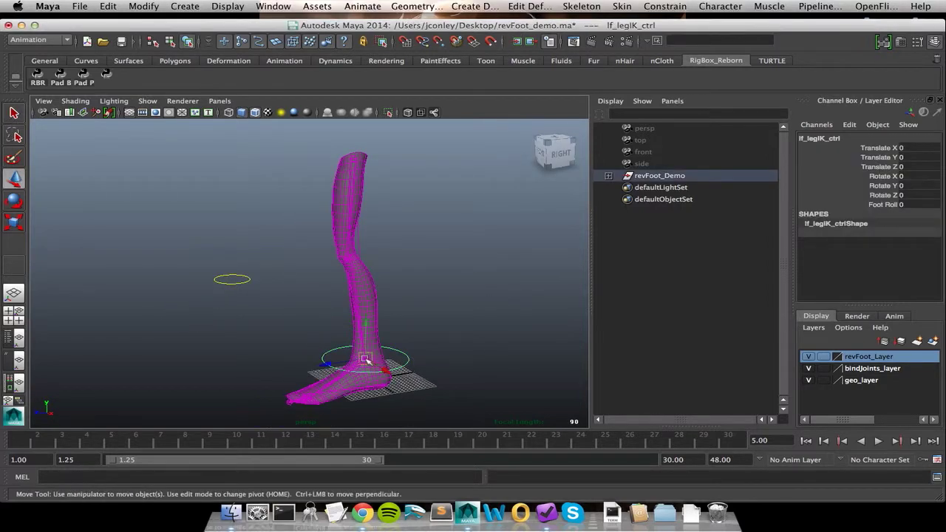
drag(365, 359, 327, 297)
click(230, 280)
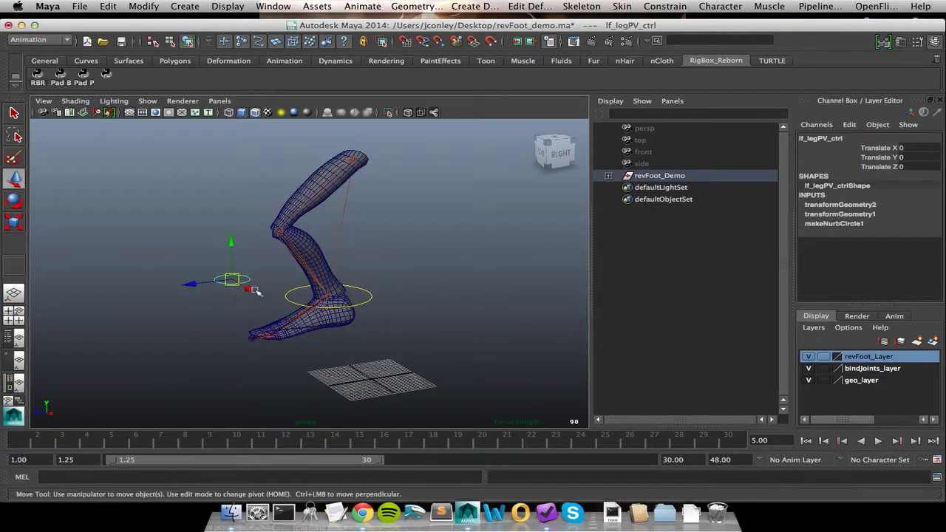
drag(256, 294, 297, 303)
key(ctrl+z)
key(ctrl+z)
key(ctrl+z)
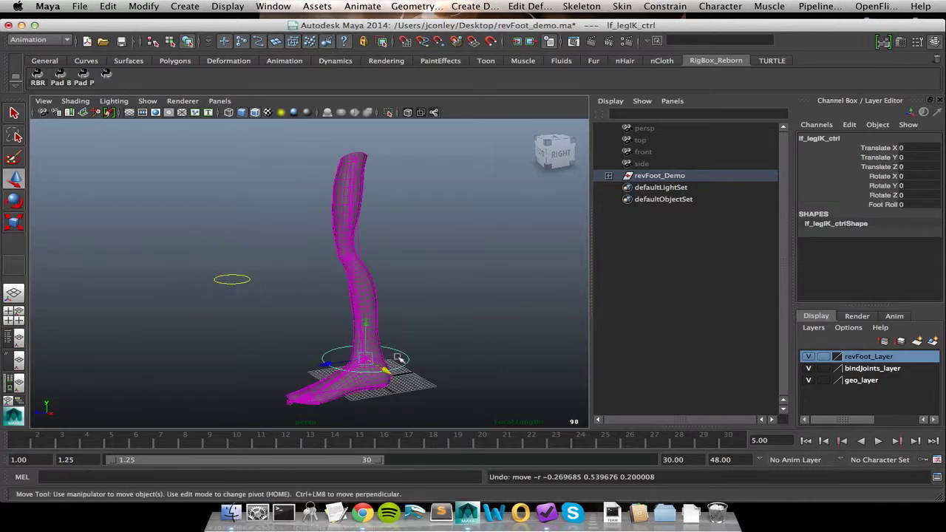
- Test the leg IK control's Foot Roll by raising it to 10, reset it to 0 and deselect the control
alt+drag(399, 358, 470, 244)
scroll(384, 322, up, 3)
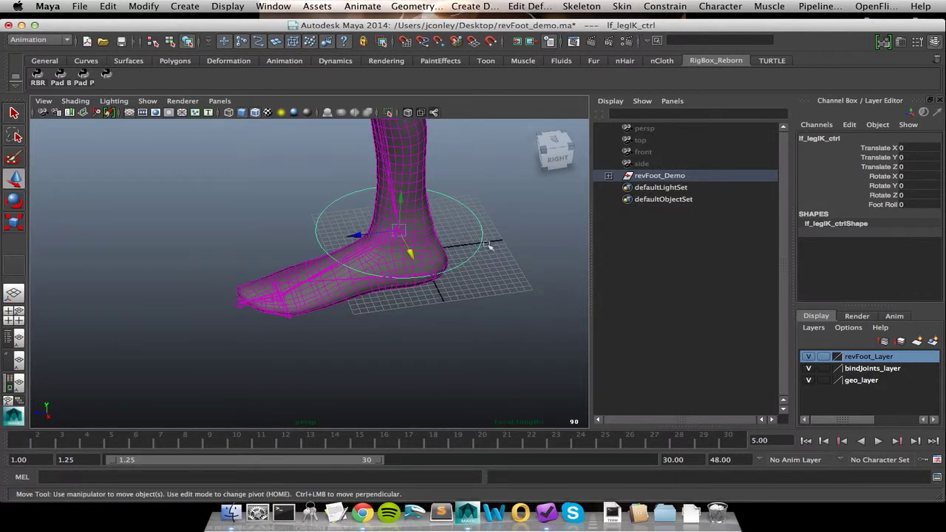
click(890, 205)
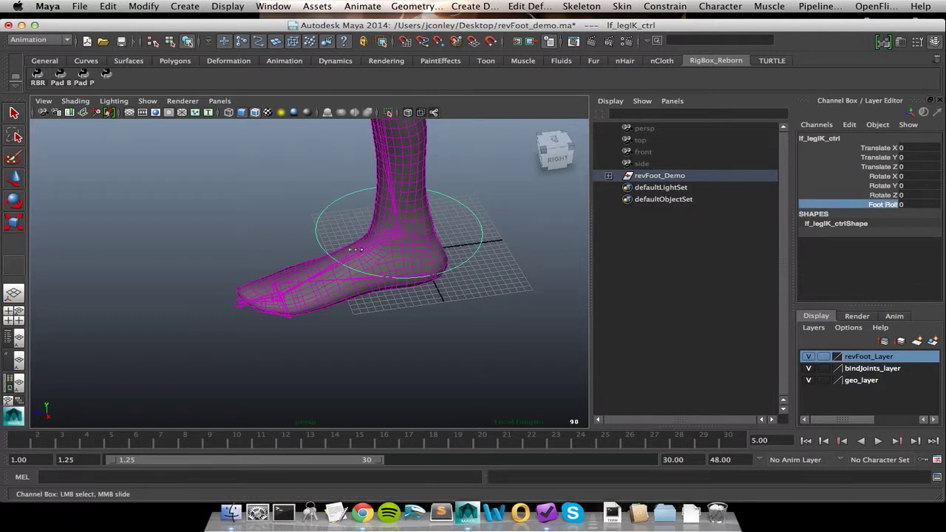
middle_drag(355, 250, 426, 235)
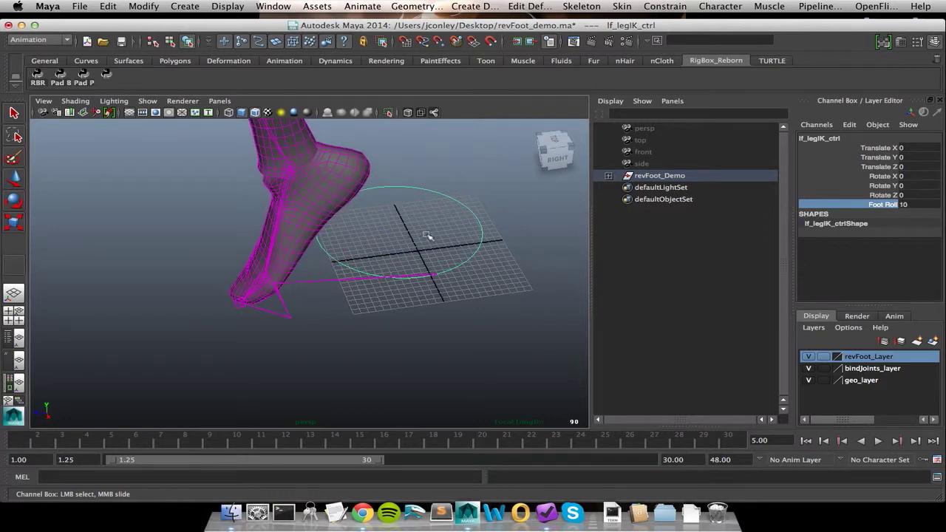
alt+drag(460, 269, 384, 189)
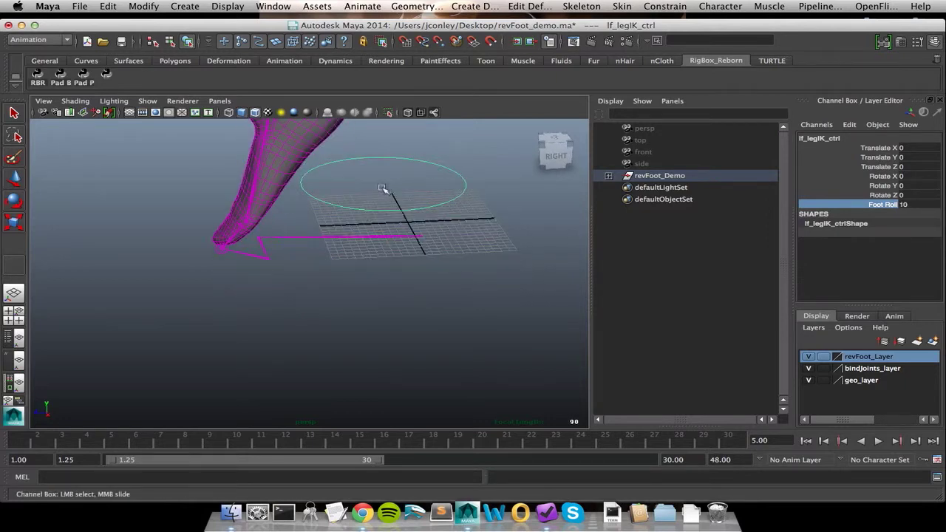
double_click(909, 204)
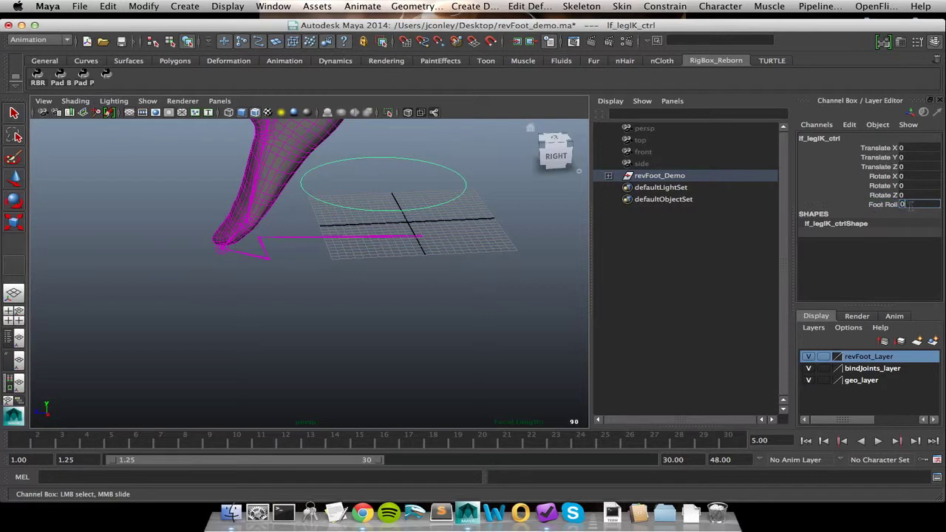
text(0)
key(Return)
alt+middle_drag(481, 250, 466, 294)
key(w)
click(473, 295)
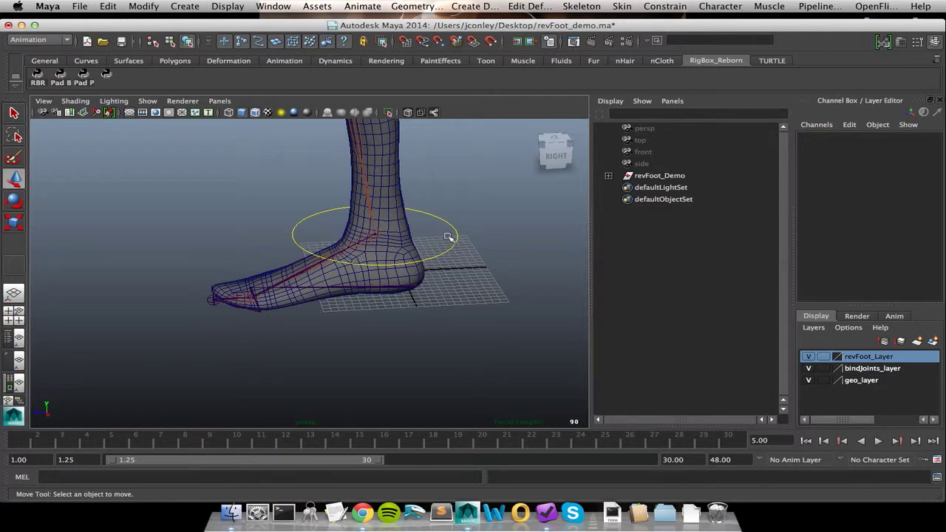
- Test a partial heel lift by sliding the leg IK control's Foot Roll to 5.7, and reset it to 0
click(454, 251)
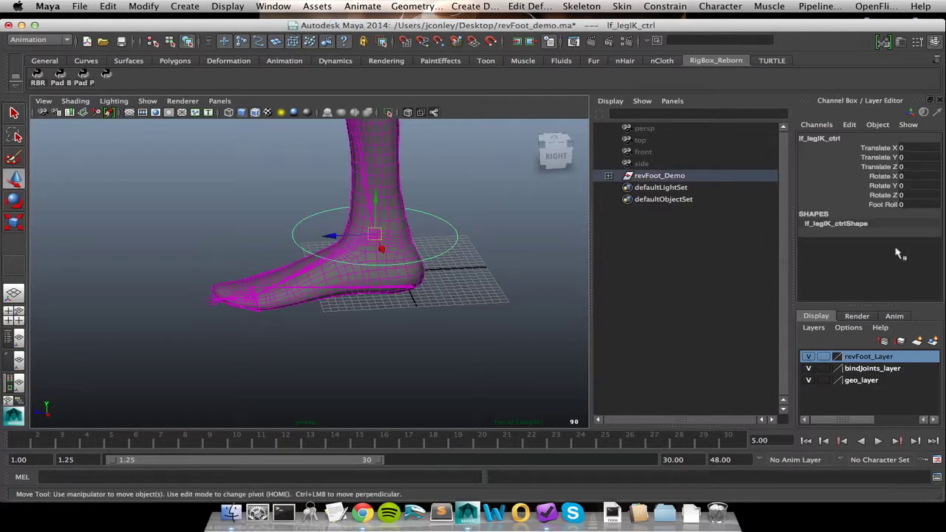
click(885, 205)
middle_drag(272, 221, 238, 278)
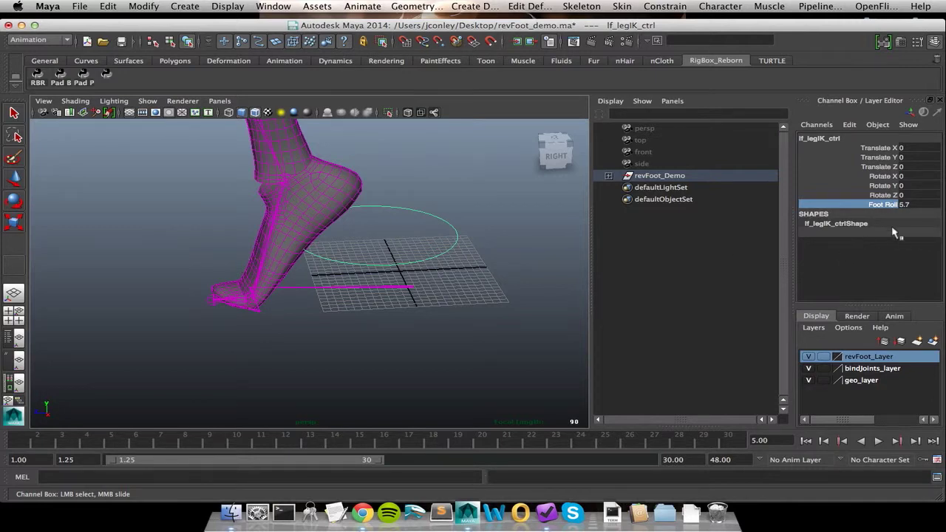
double_click(907, 205)
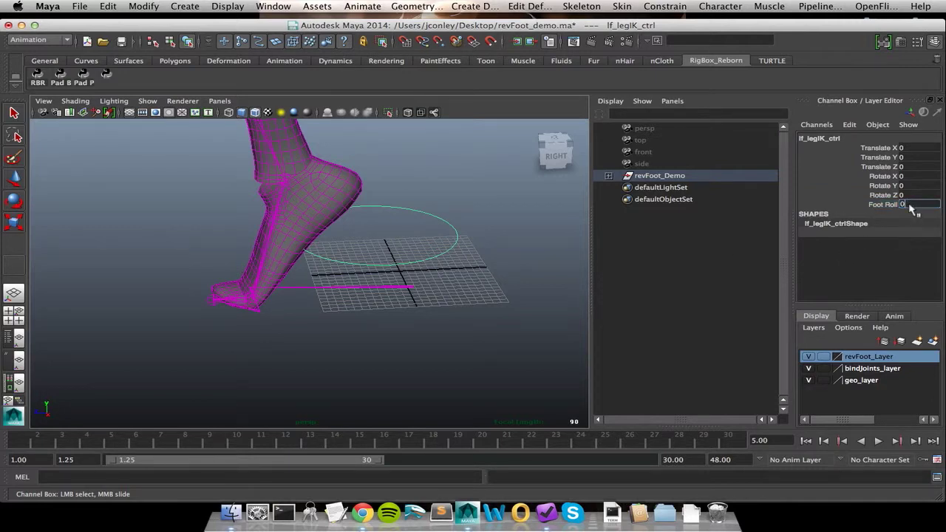
text(0)
key(Return)
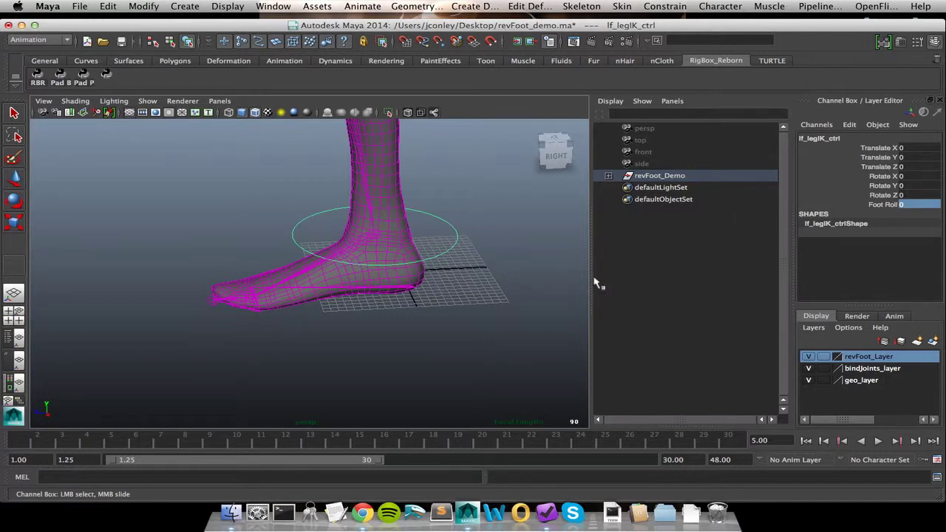
- Hide revFoot_Layer and geo_layer so that only the bind joints and controls remain displayed
alt+drag(459, 281, 342, 253)
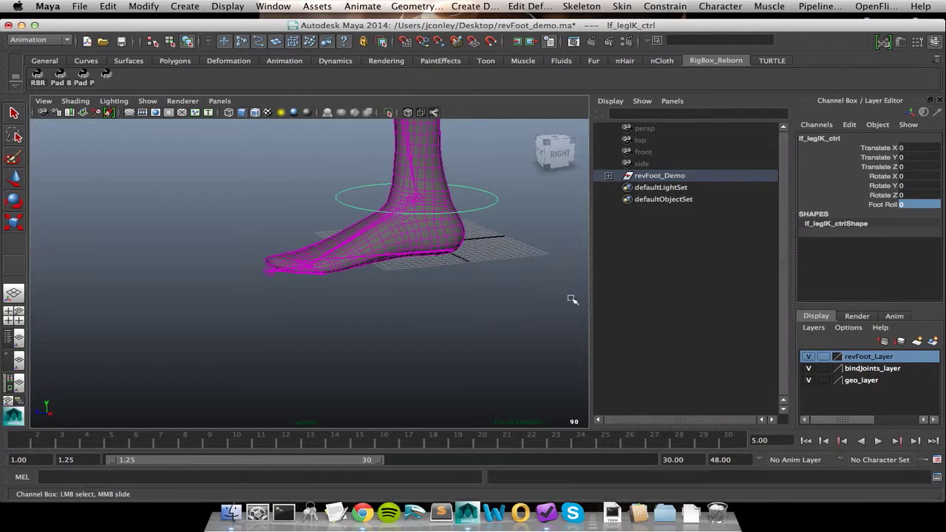
click(808, 357)
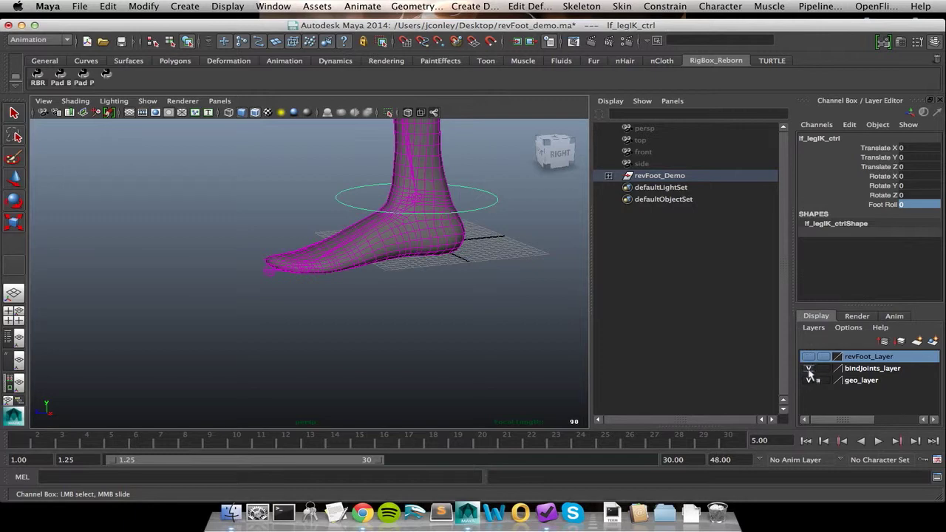
click(808, 379)
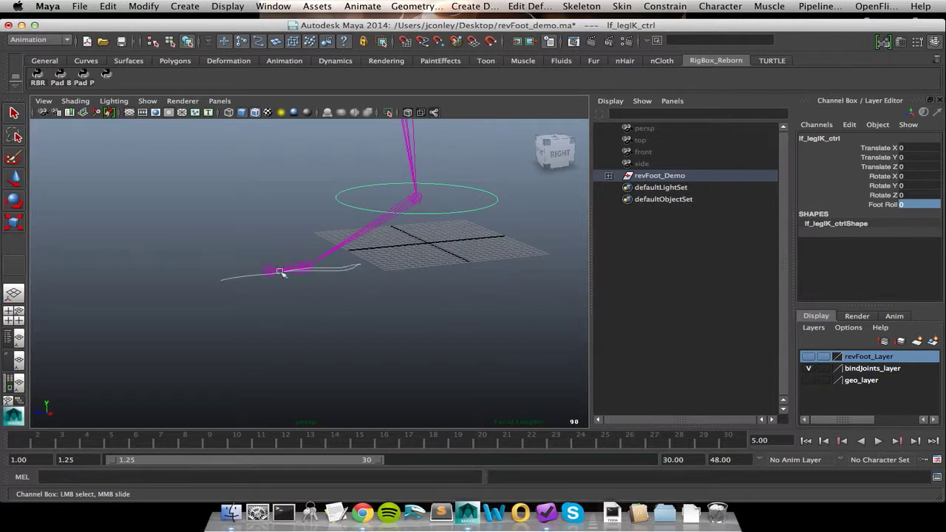
- Duplicate the ball-of-foot joint lf_leg3_Bind with its child chain and unparent the duplicate to the world
right_drag(220, 281, 380, 264)
alt+drag(380, 264, 424, 274)
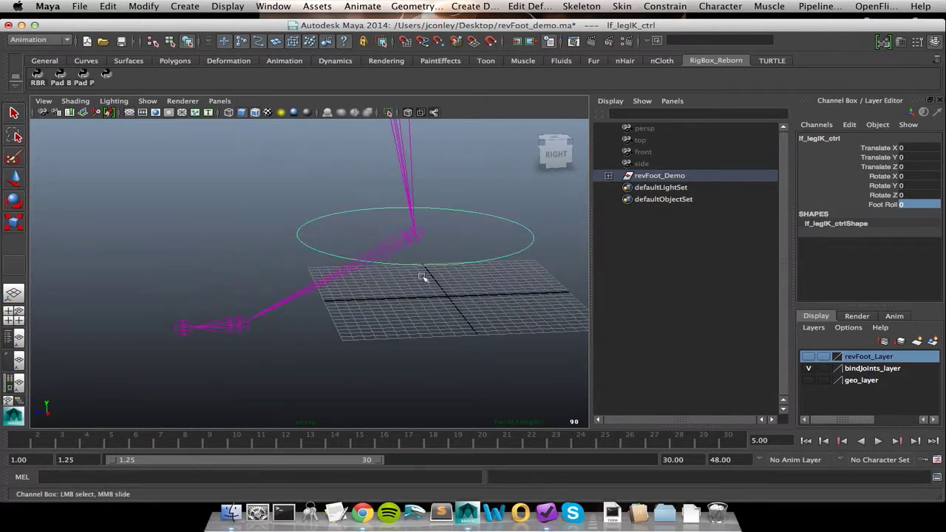
alt+right_drag(424, 274, 159, 239)
alt+drag(160, 238, 264, 300)
alt+right_drag(264, 300, 414, 318)
alt+middle_drag(345, 331, 376, 253)
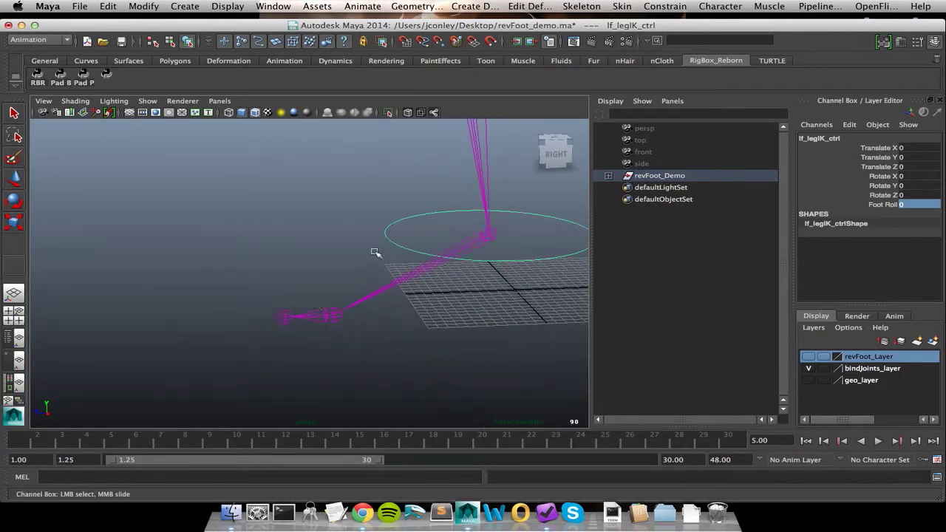
click(310, 317)
key(w)
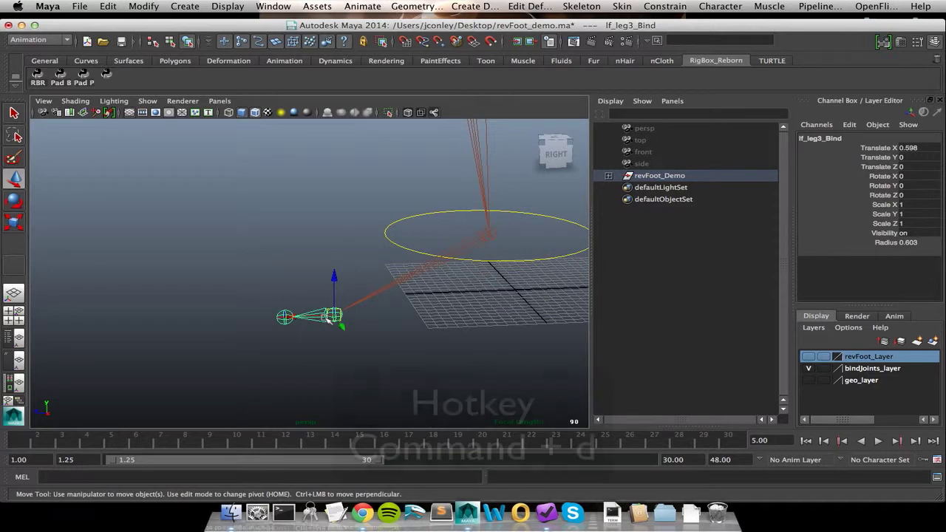
key(super+d)
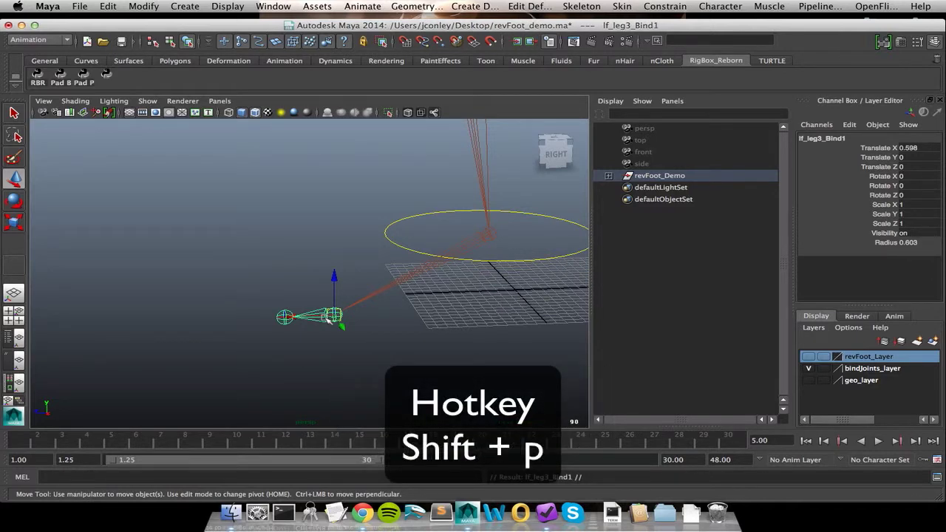
key(shift+p)
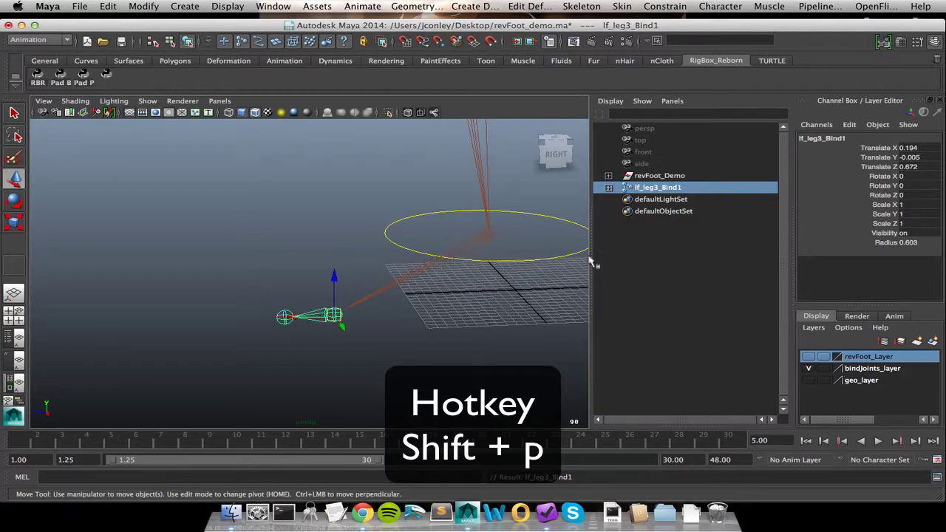
- Delete the leftover effector3 from the duplicated lf_leg3_Bind1 joint hierarchy
click(608, 188)
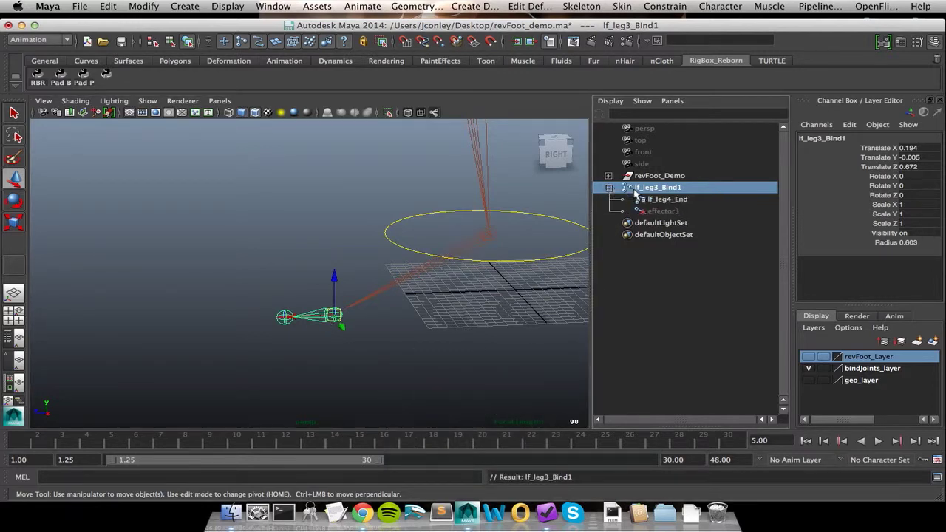
click(661, 213)
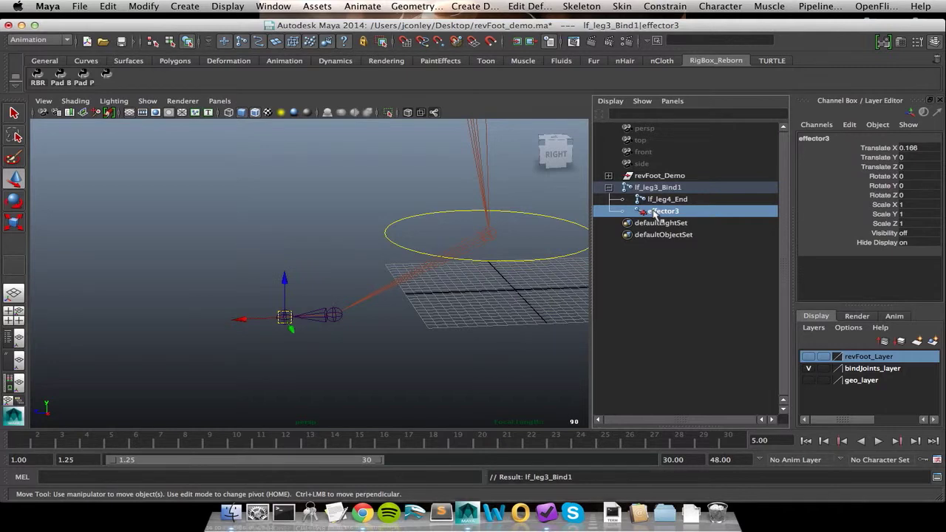
key(Delete)
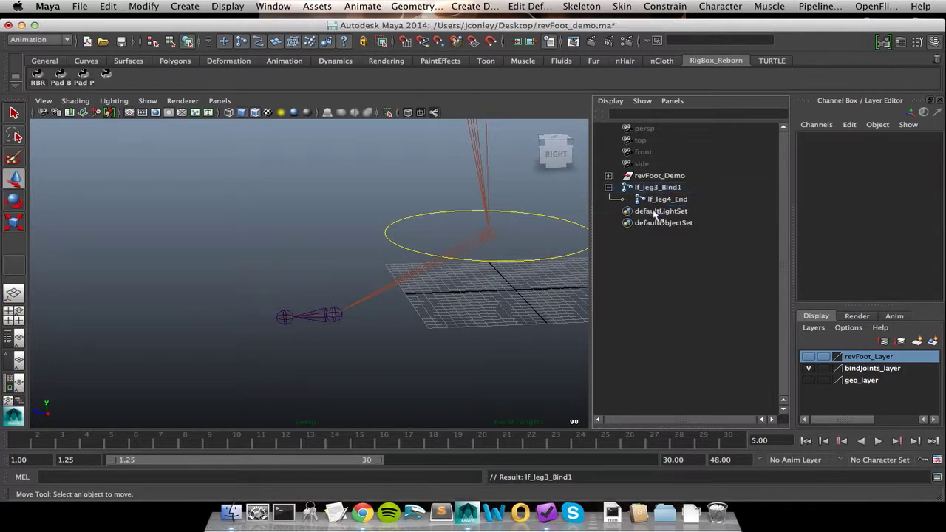
- Rename the duplicated root joint lf_leg3_Bind1 as lf_toe0_Bind
click(657, 190)
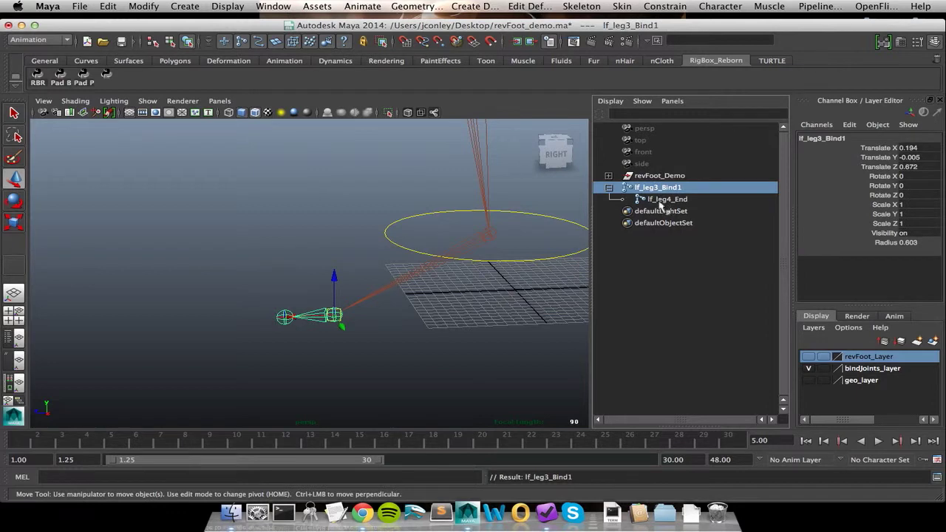
double_click(658, 188)
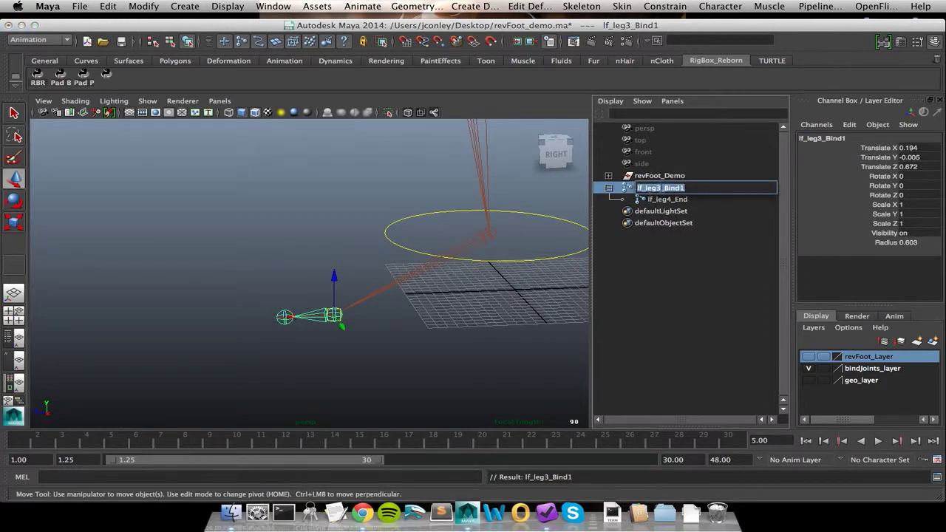
key(BackSpace)
key(BackSpace)
key(BackSpace)
key(BackSpace)
text(toe_)
text(0)
- Rename the duplicated chain's end joint as lf_toe1_End
double_click(671, 200)
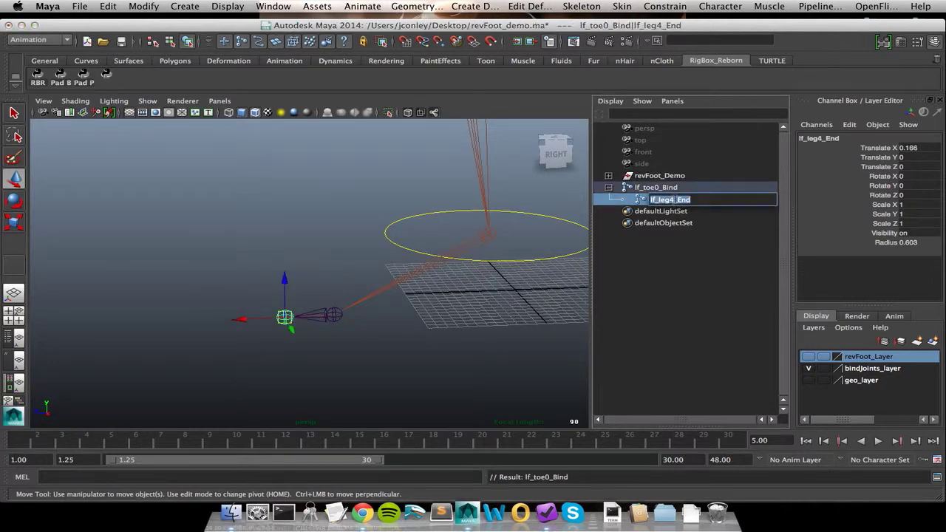
click(674, 199)
key(BackSpace)
key(BackSpace)
key(BackSpace)
key(BackSpace)
text(toe1)
key(Return)
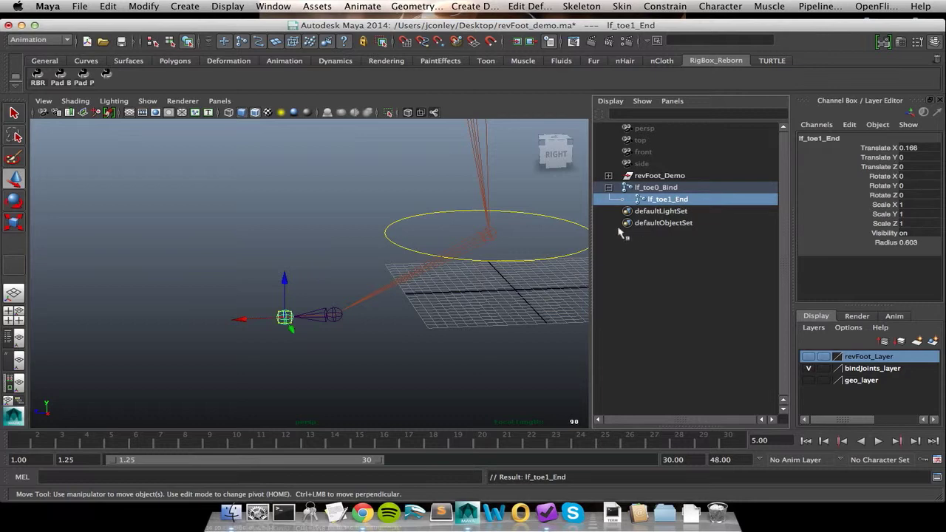
- Group the lf_toe0_Bind joint and snap the group's pivot onto that joint
click(655, 188)
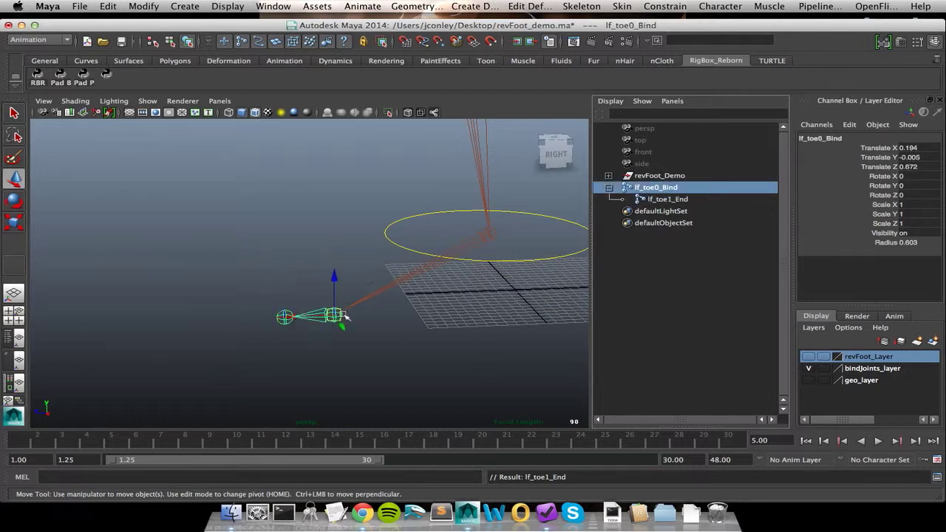
middle_drag(369, 287, 362, 251)
key(ctrl+z)
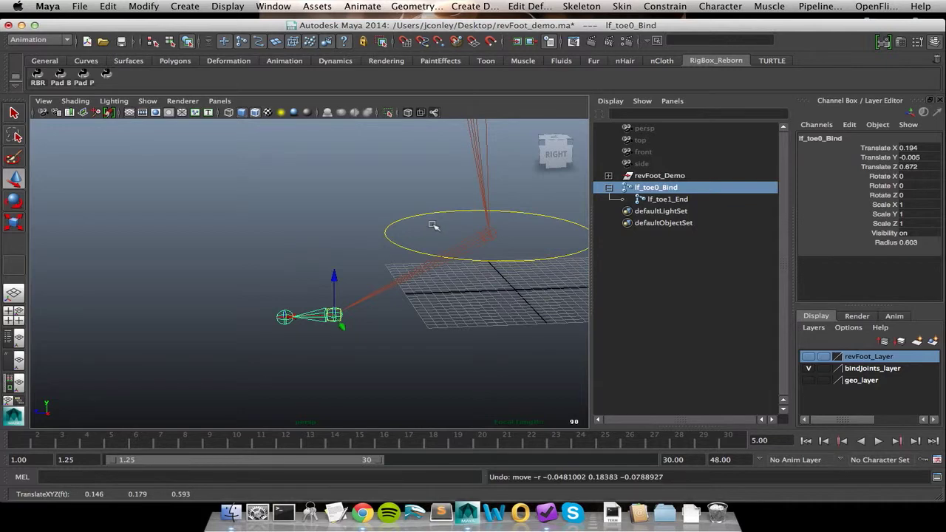
key(super+g)
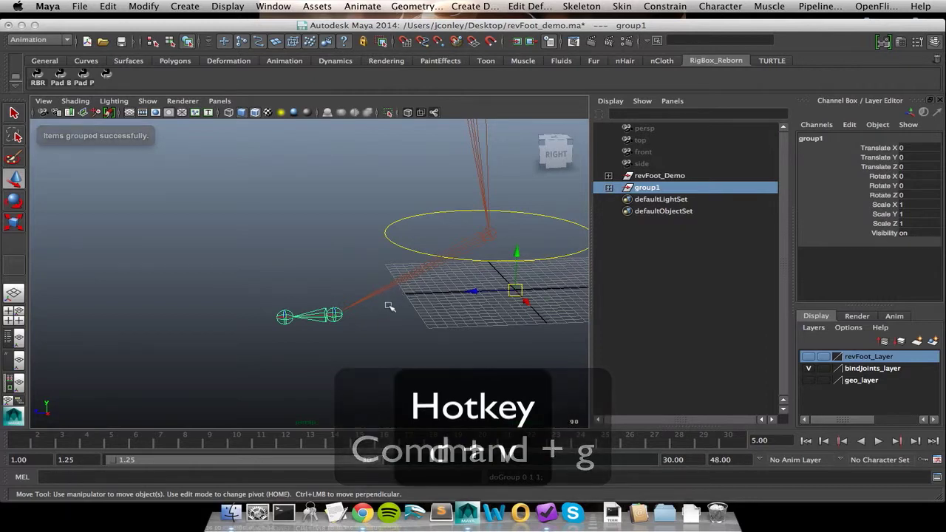
key(d+v)
middle_drag(365, 307, 334, 316)
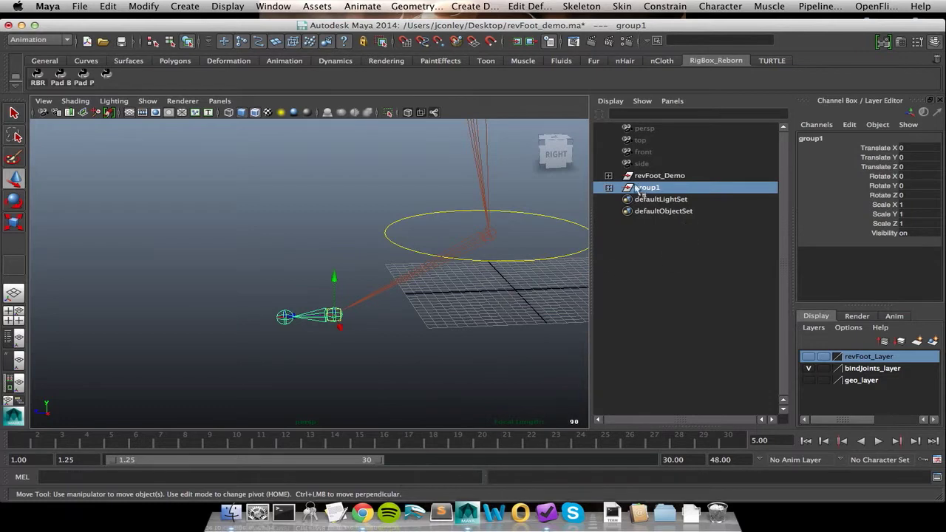
- Rename the new group above lf_toe0_Bind as lf_toe_Pad
click(608, 187)
double_click(648, 190)
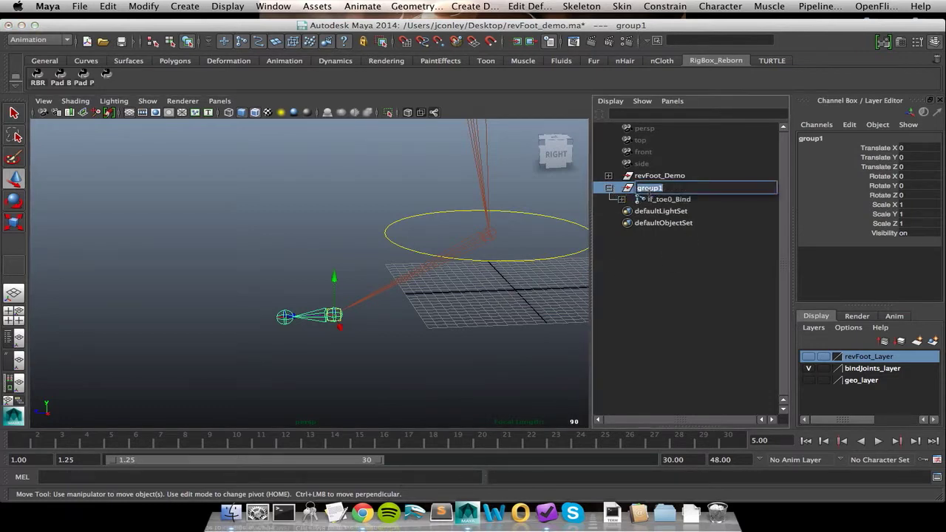
text(lf_)
text( toe pad)
key(Return)
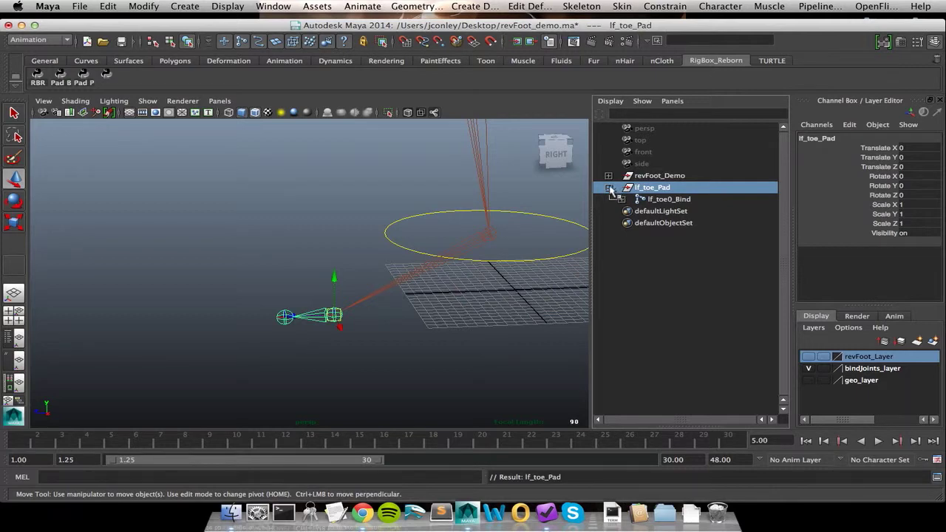
- Parent-constrain the lf_toe_Pad group to the lf_revFoot3_Piv joint of the reverse foot chain
click(608, 175)
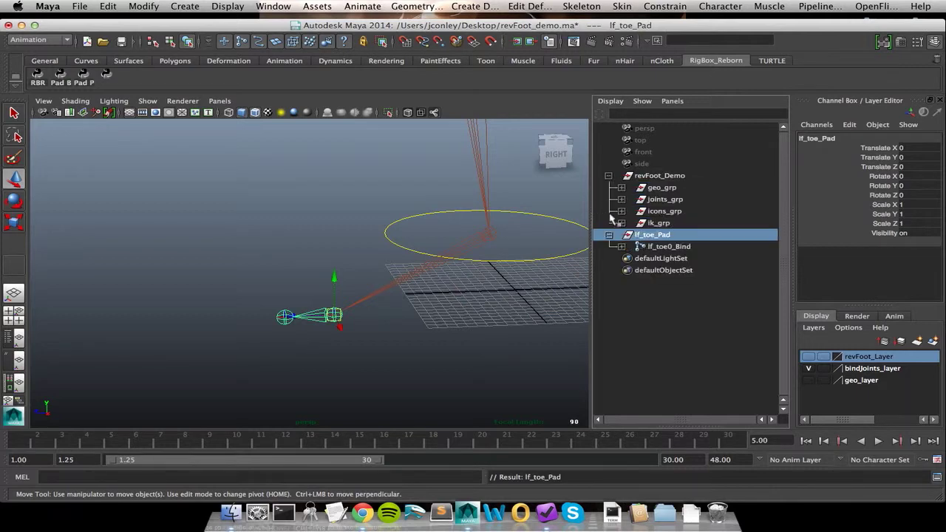
click(622, 200)
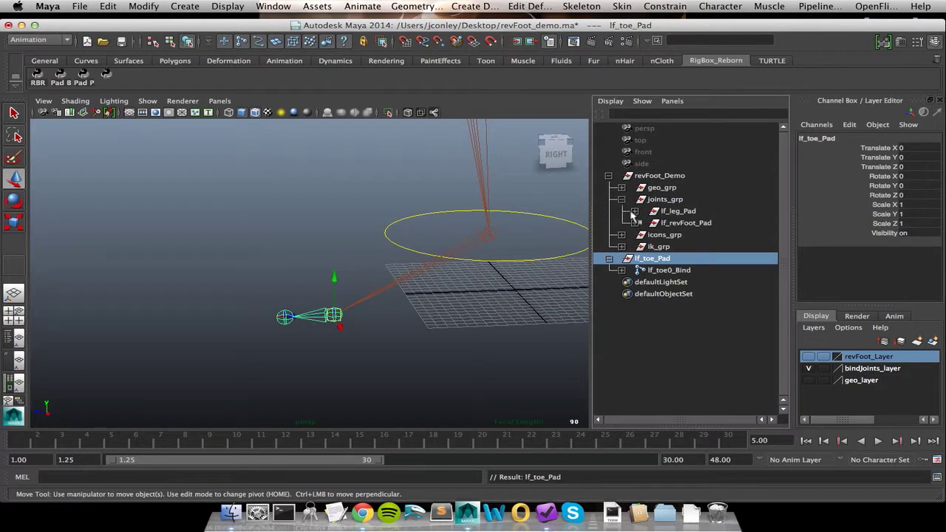
shift+click(634, 222)
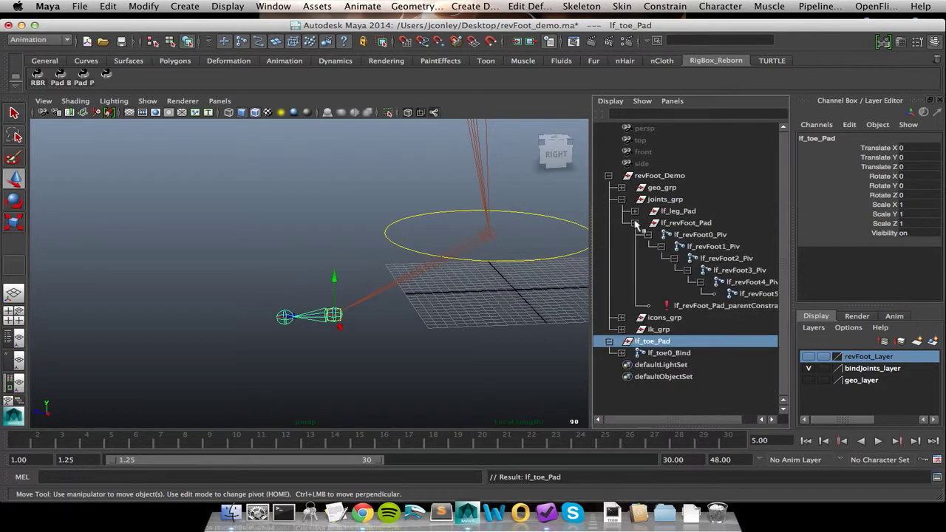
click(730, 271)
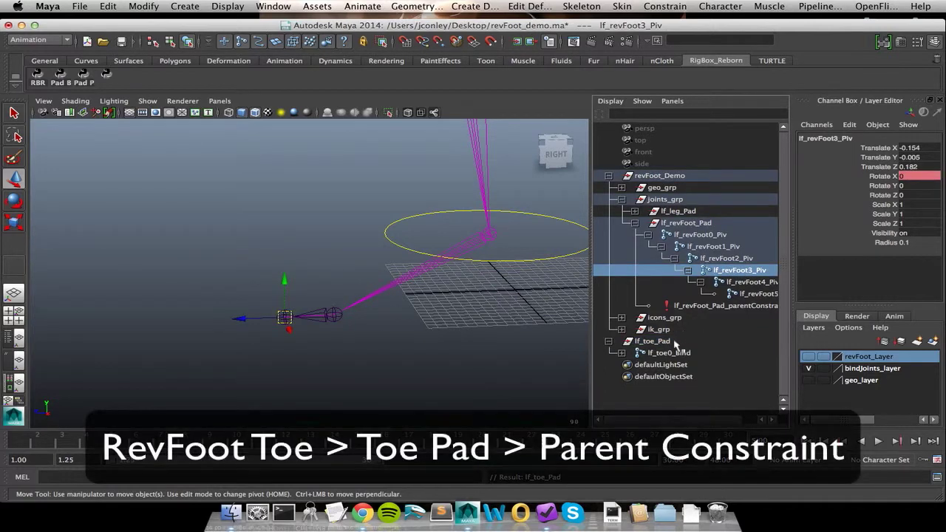
ctrl+click(653, 341)
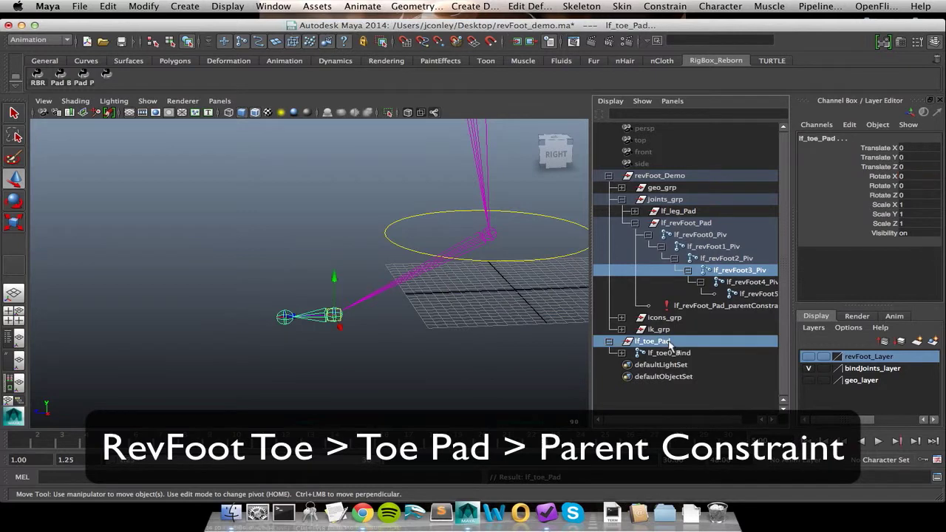
click(666, 7)
click(665, 69)
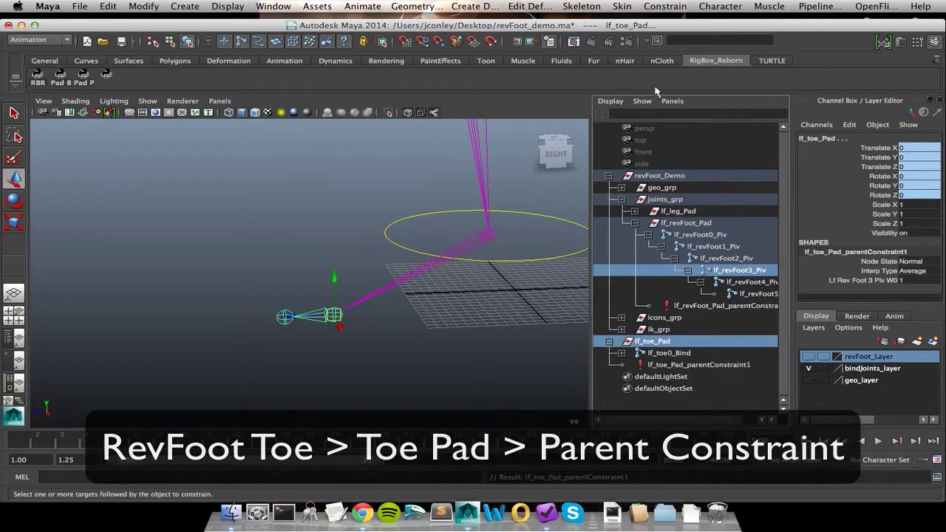
- Test the toe pad constraint by raising the Foot Roll of lf_legIK_ctrl to 7.2
click(544, 256)
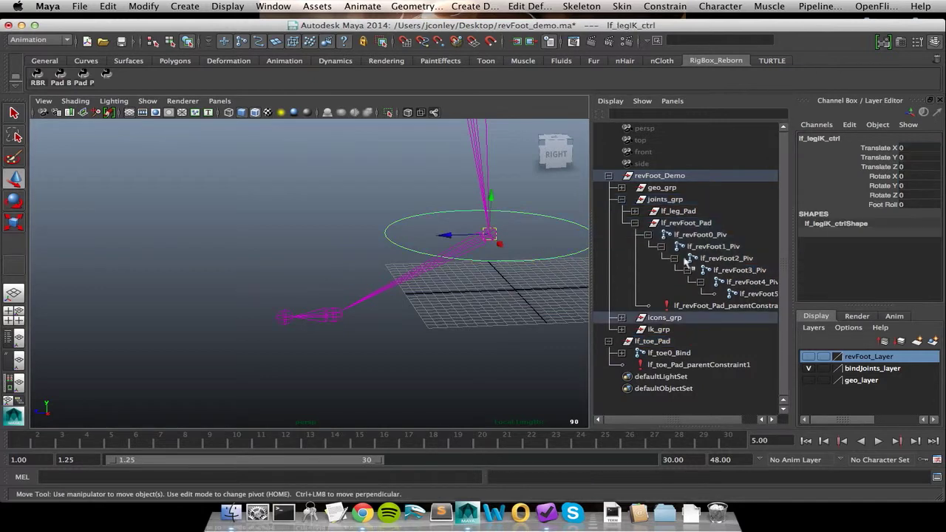
click(890, 204)
middle_drag(323, 210, 371, 222)
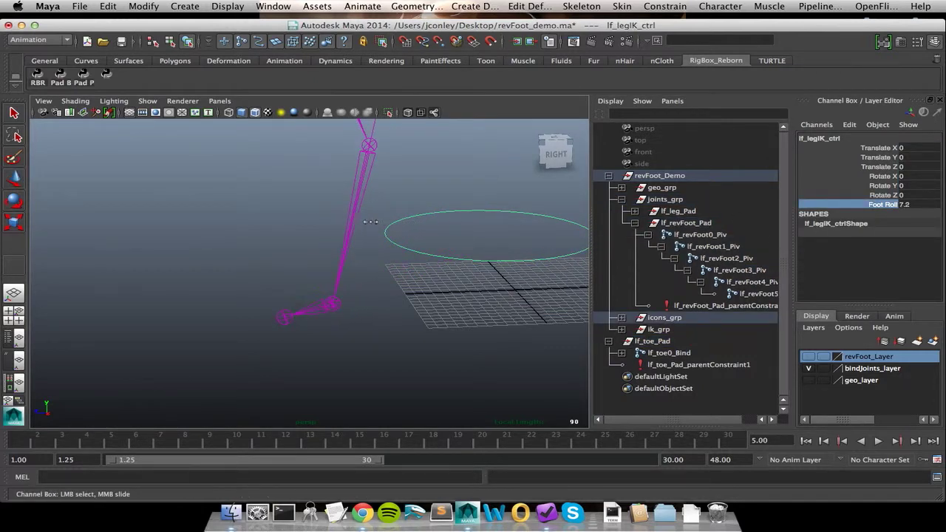
- Test-rotate the lf_toe0_Bind joint about 30 degrees in Y, and undo the rotation
click(665, 353)
key(w)
key(e)
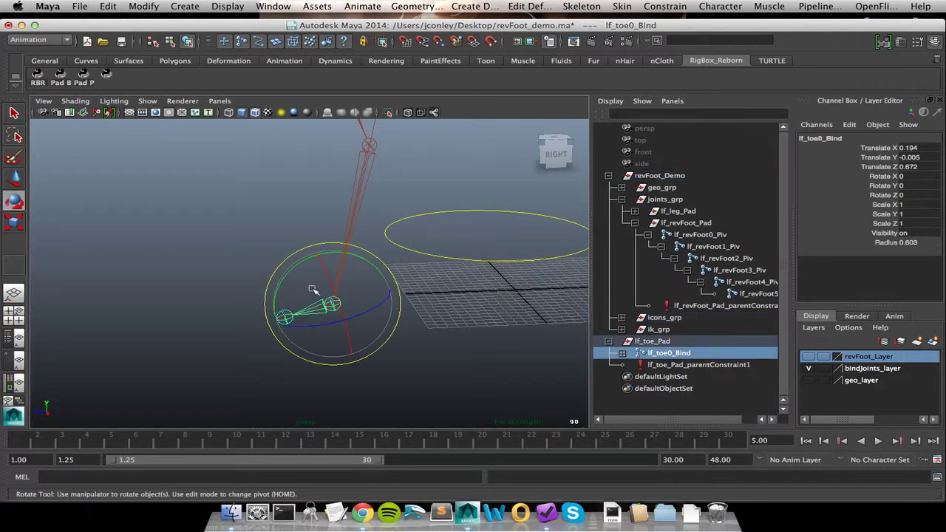
drag(301, 260, 281, 275)
key(ctrl+z)
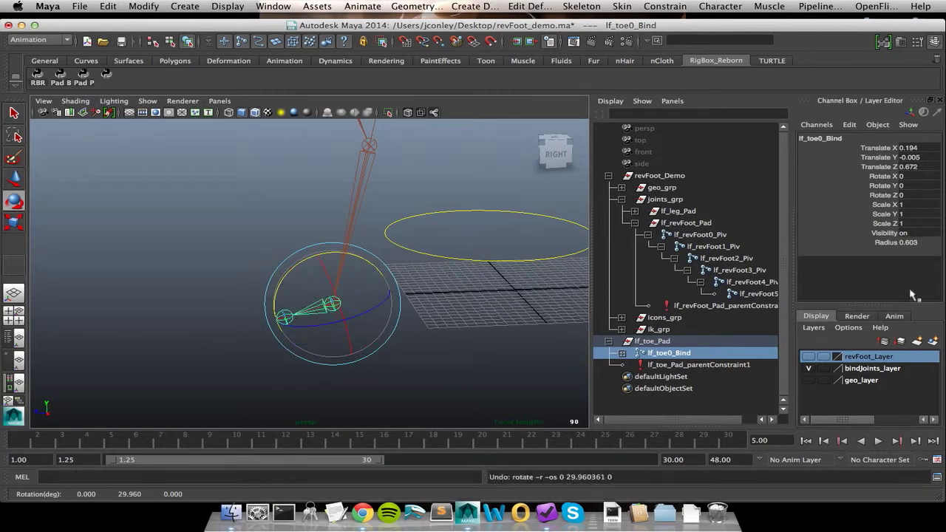
- Show the geo_layer and test-rotate lf_toe0_Bind about 33 degrees in Y against the foot geometry, undoing the rotation
click(808, 379)
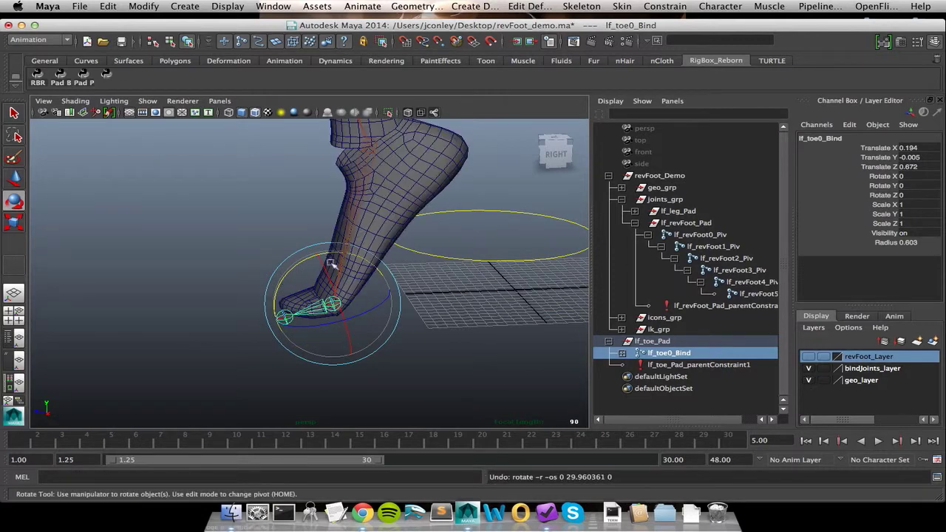
drag(306, 265, 229, 261)
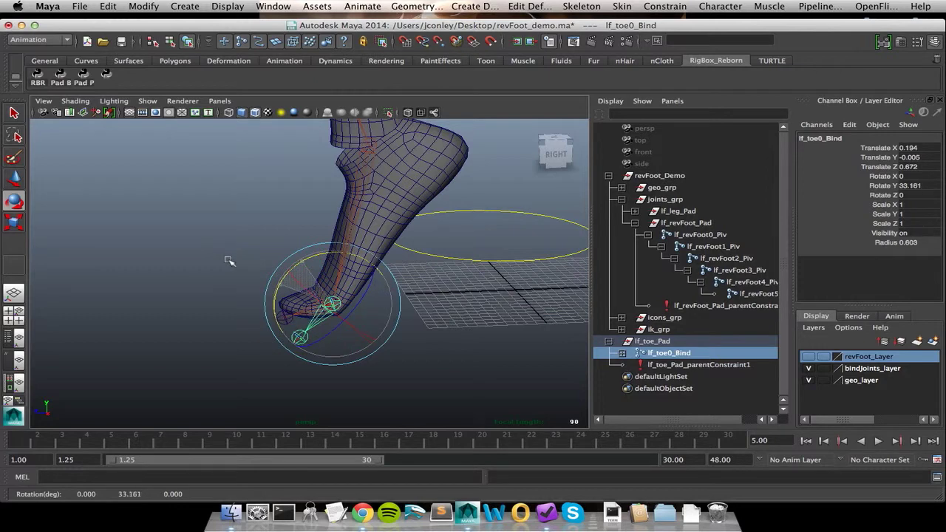
key(ctrl+z)
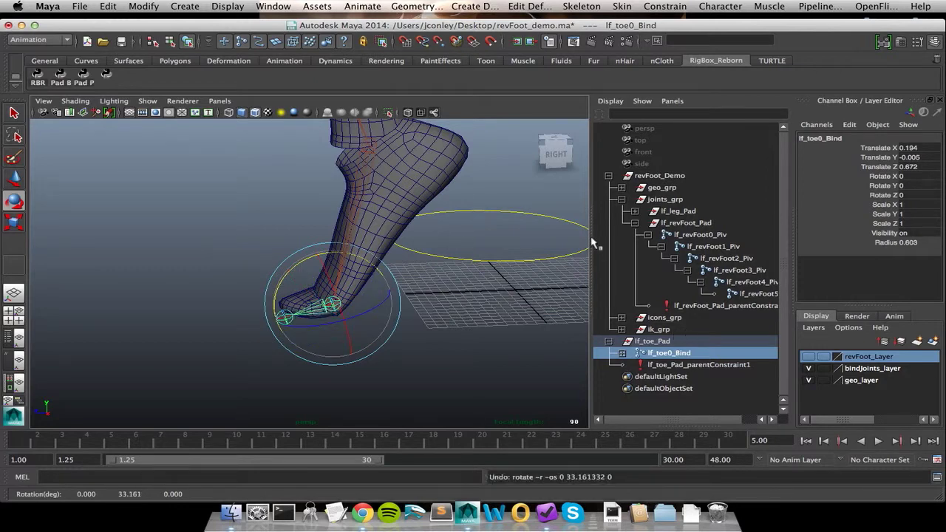
- Reset the Foot Roll attribute of lf_legIK_ctrl to 0
click(529, 260)
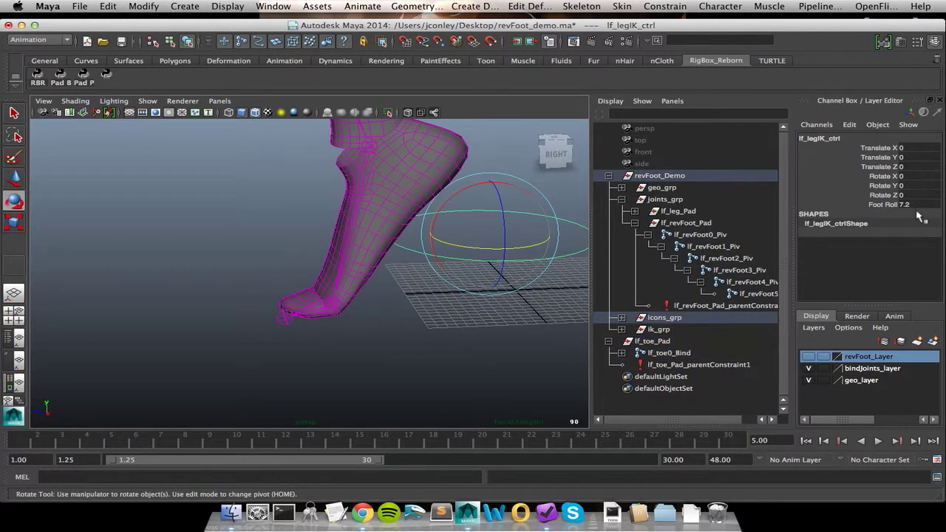
click(915, 206)
text(0)
key(Return)
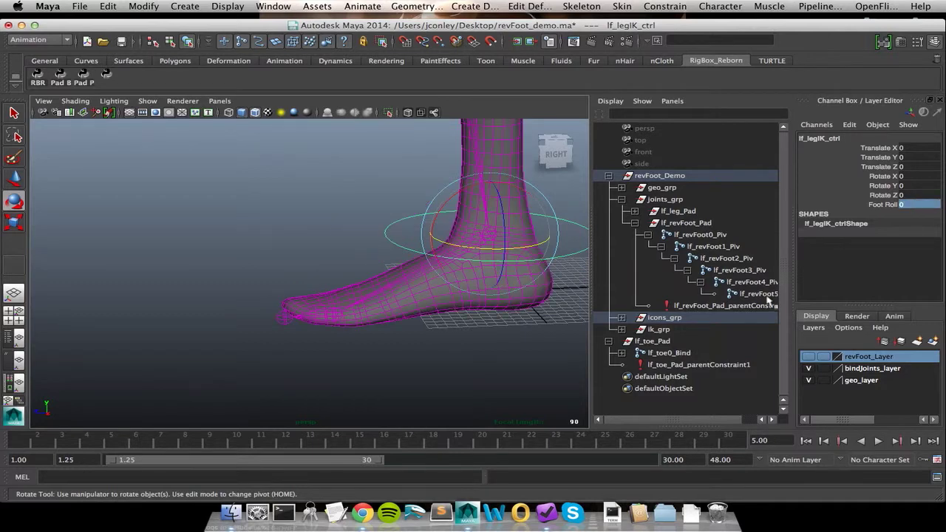
- Locate the toe geometry lf_leg3_Geo in the hierarchy and delete its existing parent constraint
click(634, 223)
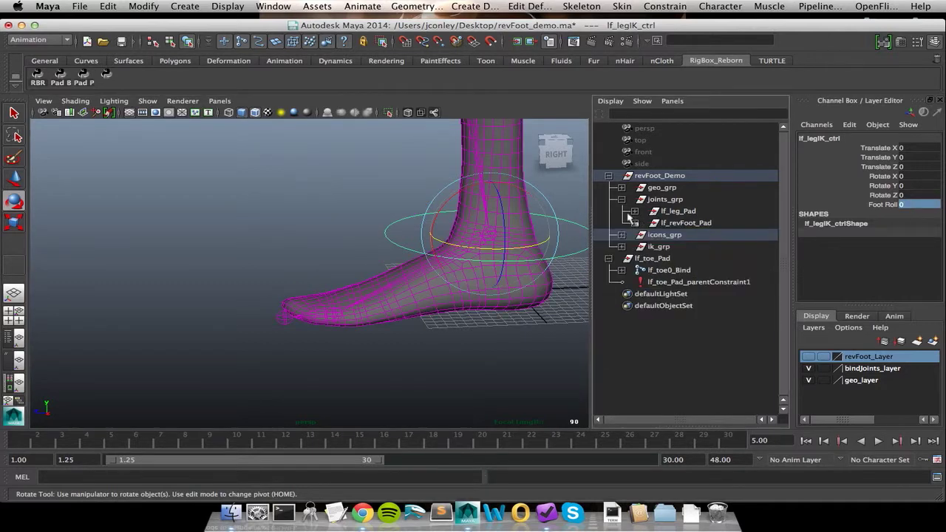
click(287, 303)
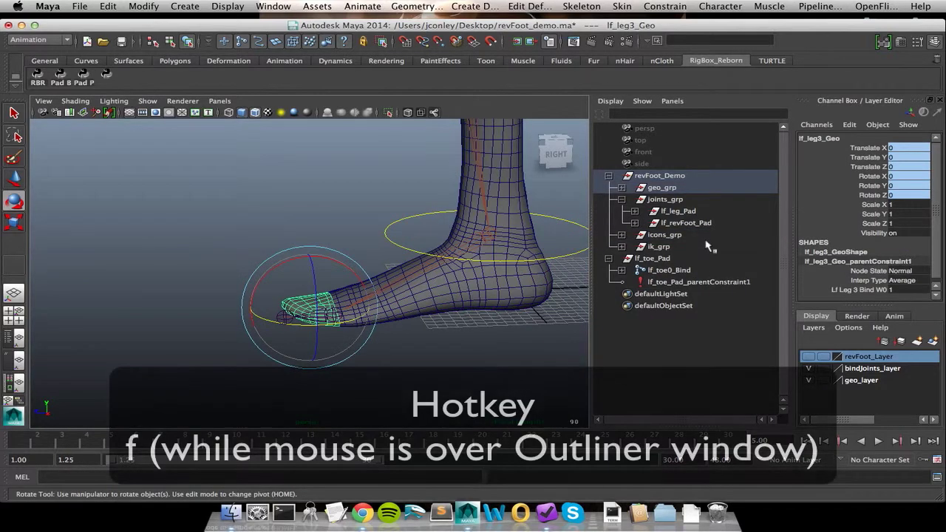
key(f)
click(634, 235)
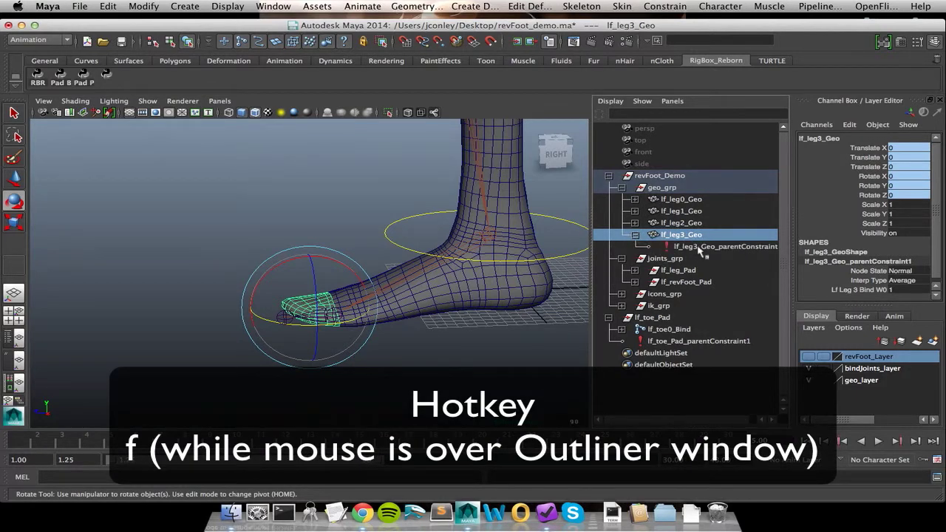
click(698, 247)
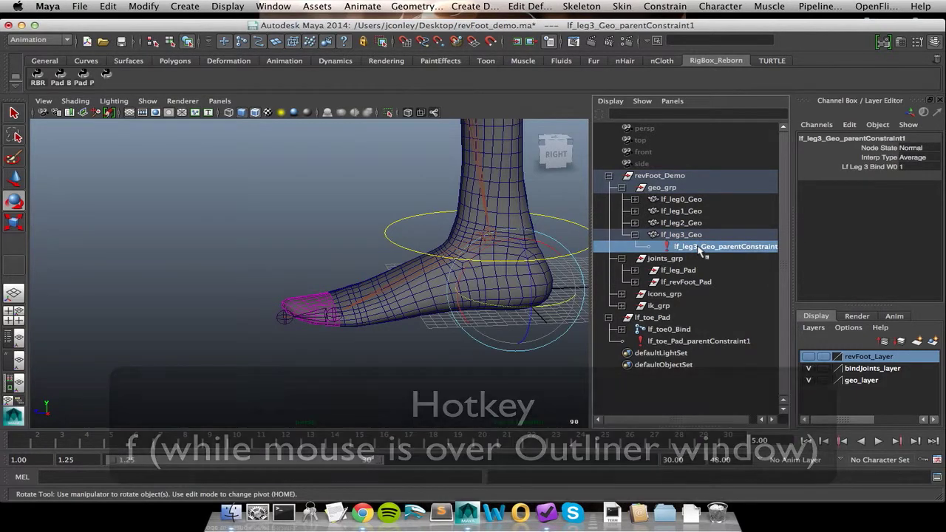
key(Delete)
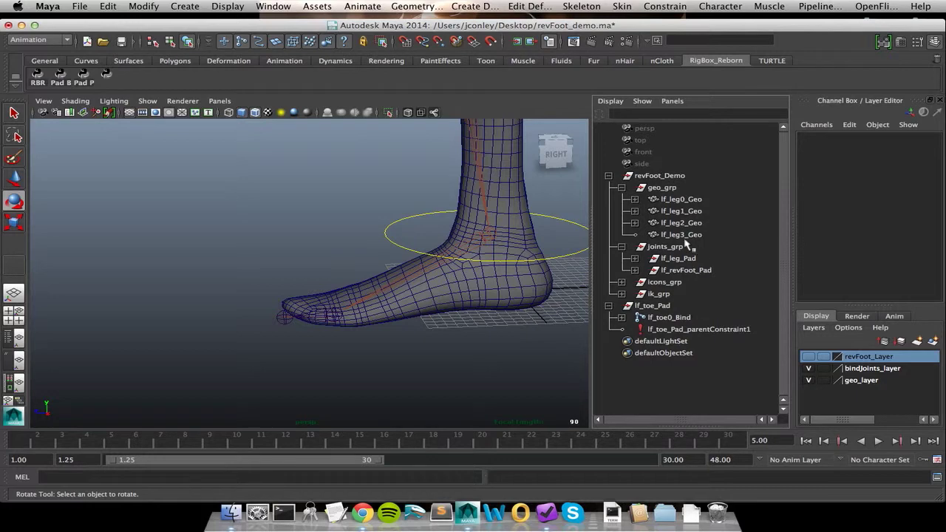
- Parent-constrain the toe geometry lf_leg3_Geo to the lf_toe0_Bind joint
click(678, 319)
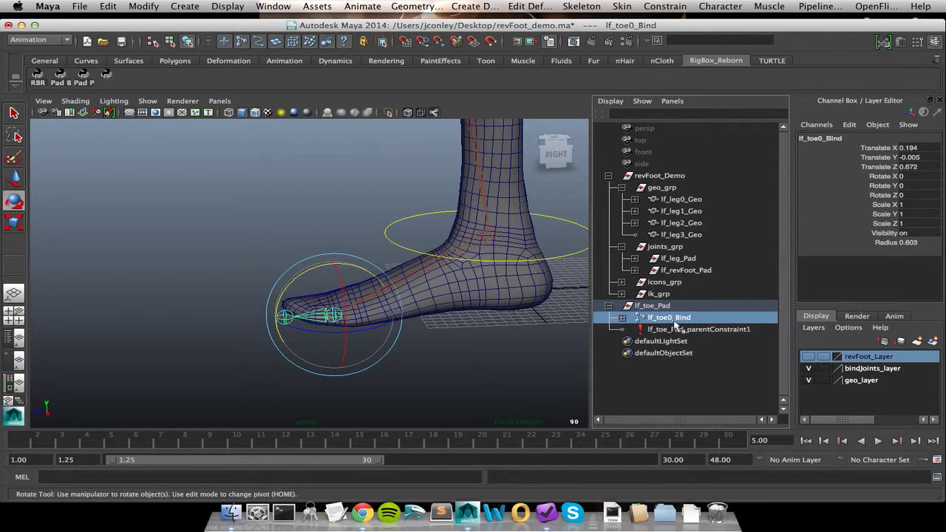
ctrl+click(684, 234)
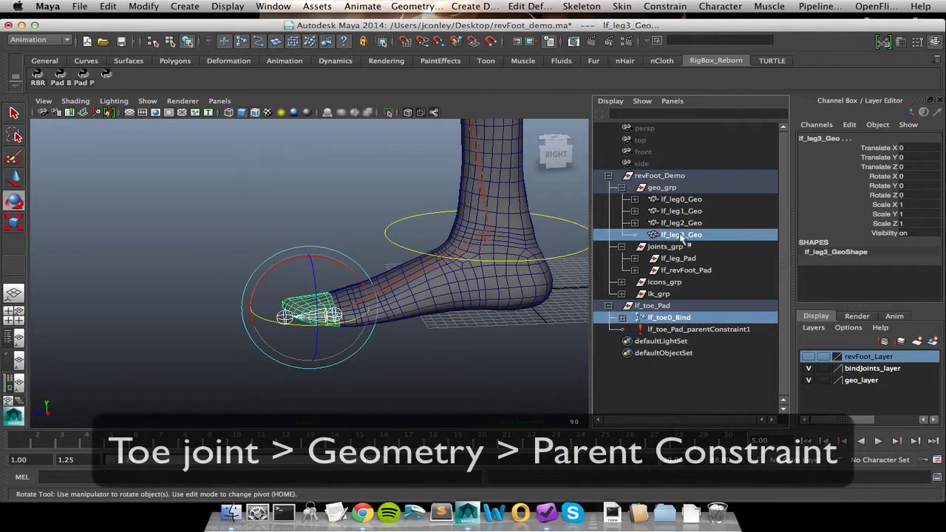
click(665, 6)
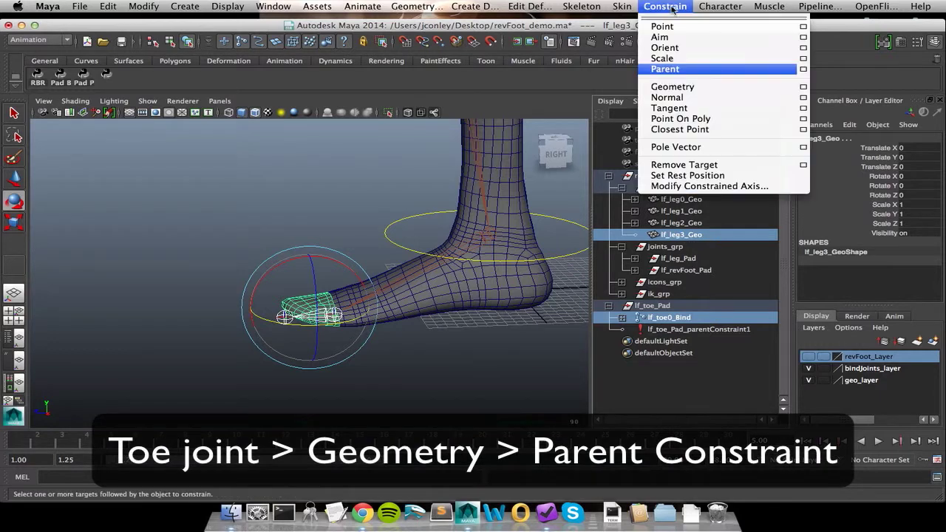
click(675, 70)
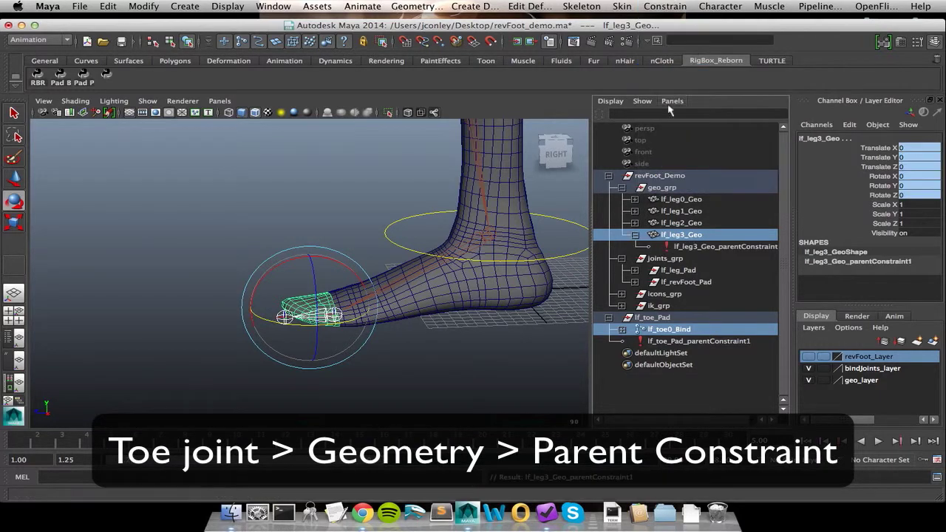
- Collapse the revFoot_Demo hierarchy and raise the Foot Roll of lf_legIK_ctrl until the heel lifts, to test the toe geometry
click(608, 176)
click(554, 253)
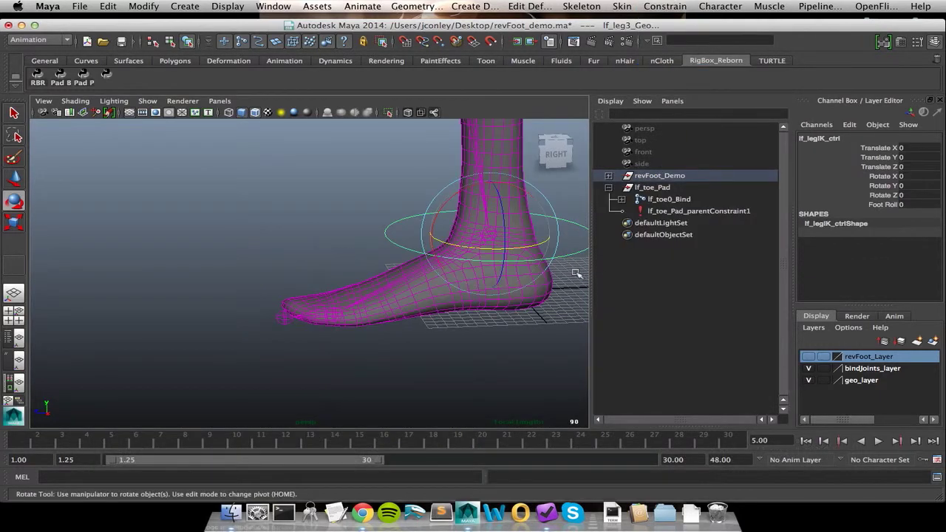
click(883, 204)
middle_drag(370, 211, 432, 216)
- Test-rotate lf_toe0_Bind about 40 degrees in Y with the foot rolled, and undo the rotation
click(674, 200)
key(e)
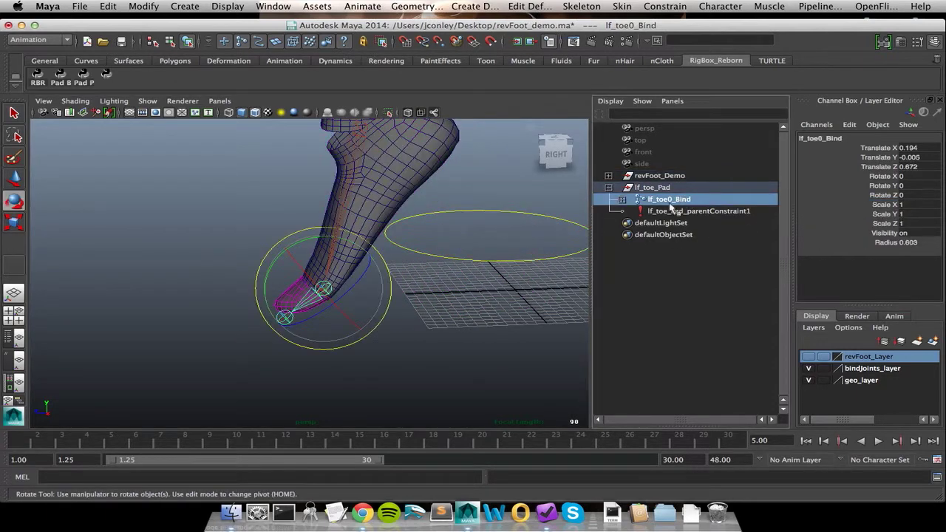
drag(322, 239, 256, 238)
key(ctrl+z)
key(ctrl+z)
key(ctrl+z)
key(ctrl+z)
key(ctrl+z)
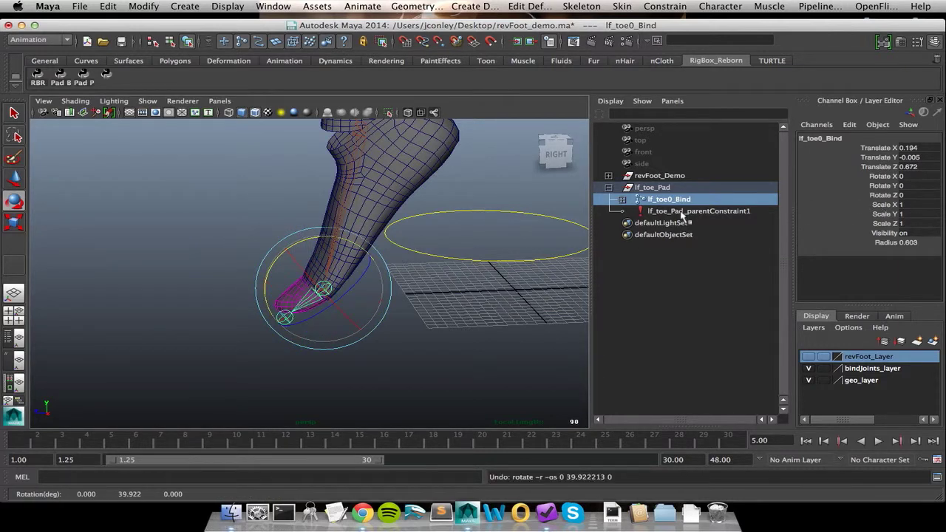
- Set the Foot Roll of lf_legIK_ctrl back to 0 so the foot lies flat
click(466, 214)
double_click(904, 205)
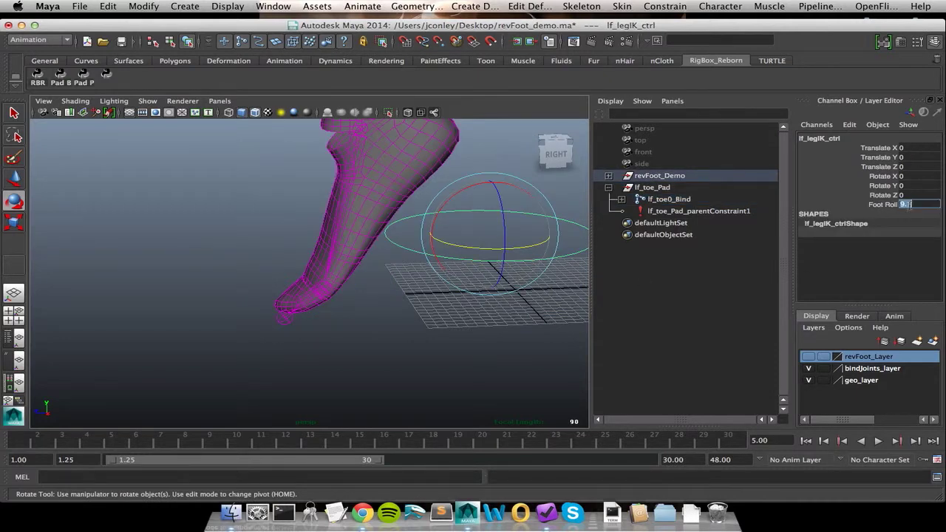
text(0)
key(Return)
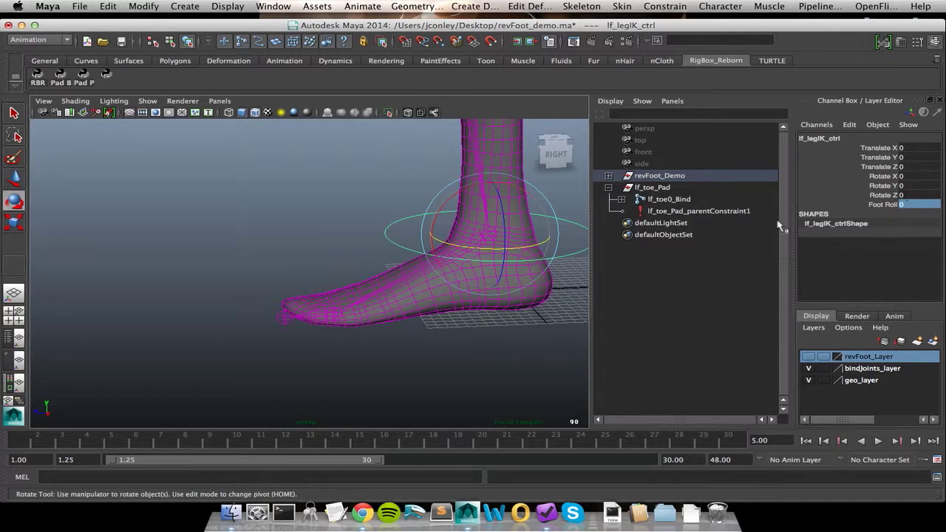
- Test-rotate lf_toe0_Bind about 34 degrees in Y on the flat foot, and undo the rotation
click(644, 199)
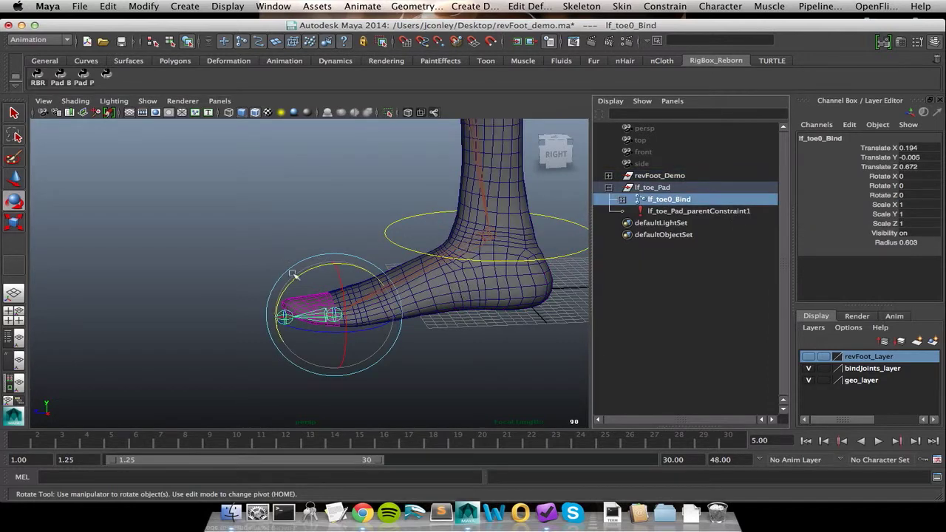
drag(300, 270, 272, 286)
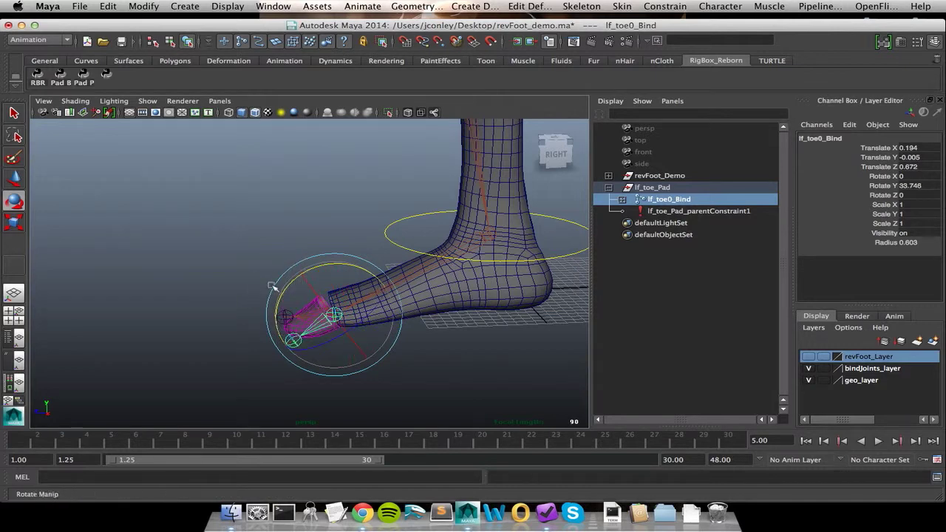
key(ctrl+z)
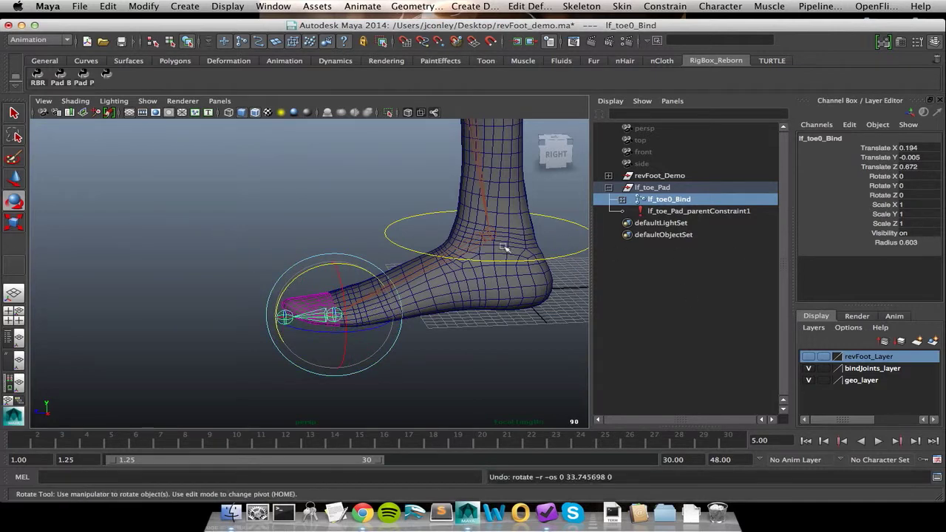
- Add a keyable float attribute Toe_Lift to lf_legIK_ctrl with minimum -10, maximum 10 and default 0
click(560, 251)
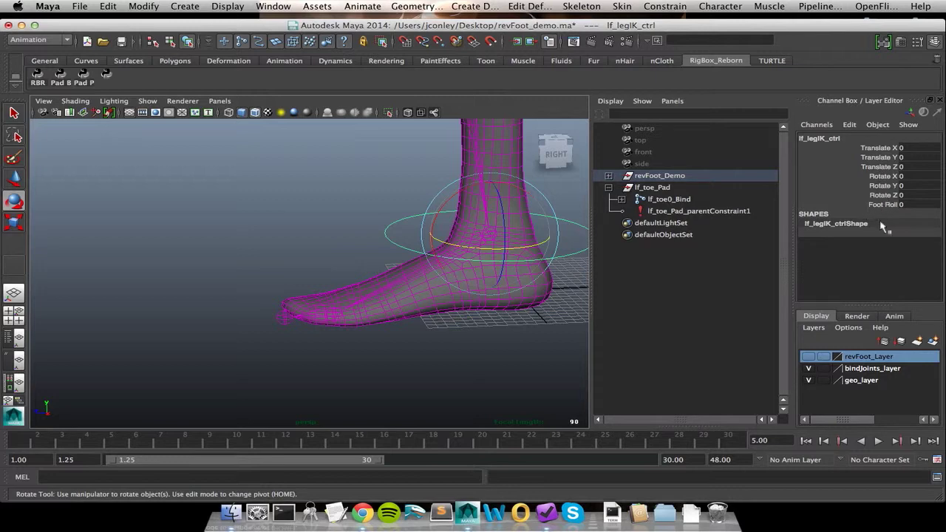
click(854, 127)
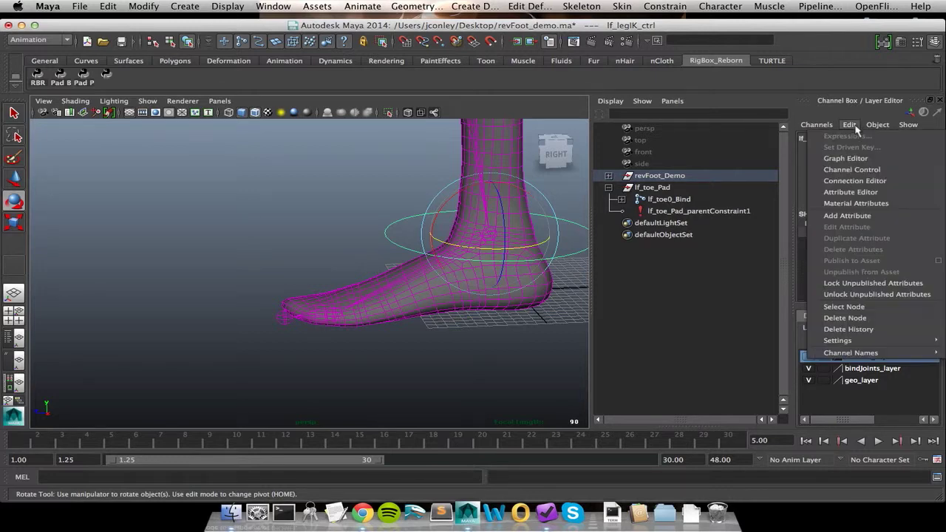
click(854, 217)
click(537, 67)
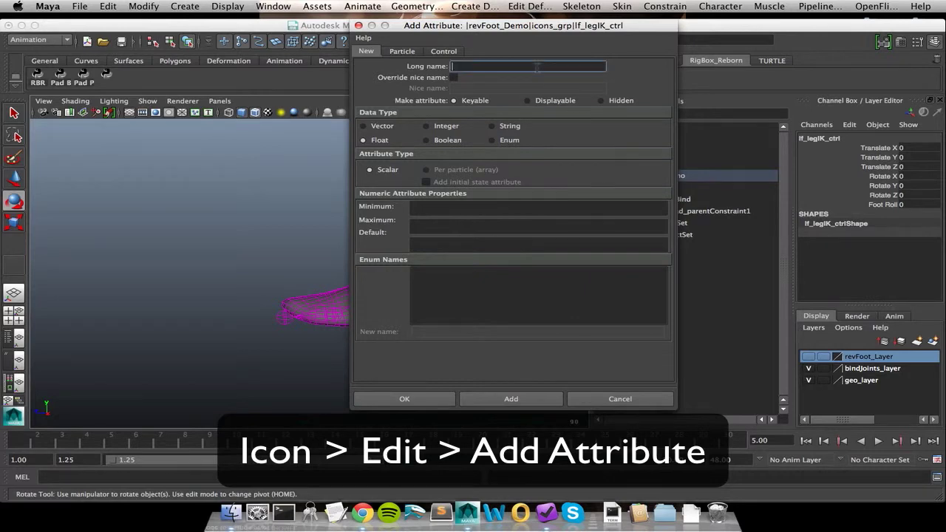
text(Toe_Lift)
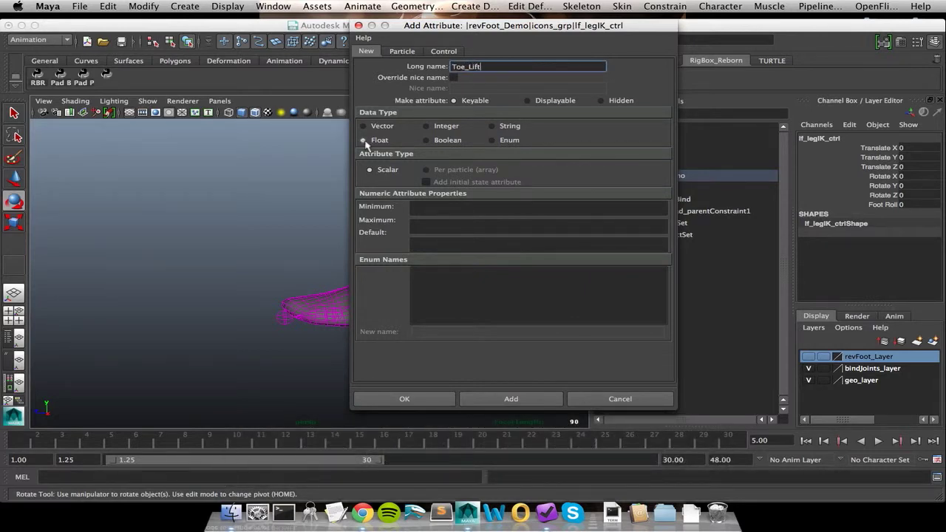
click(427, 205)
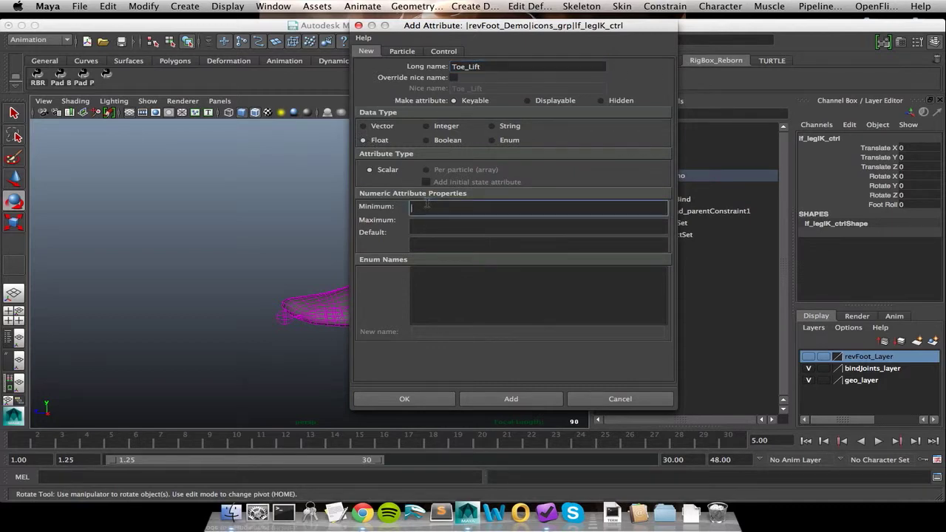
text(-10)
key(Tab)
key(Tab)
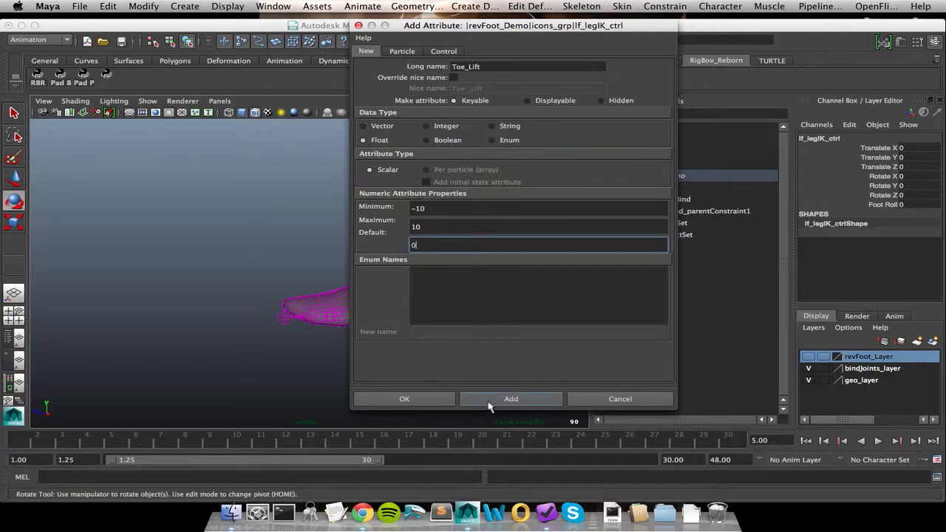
click(447, 400)
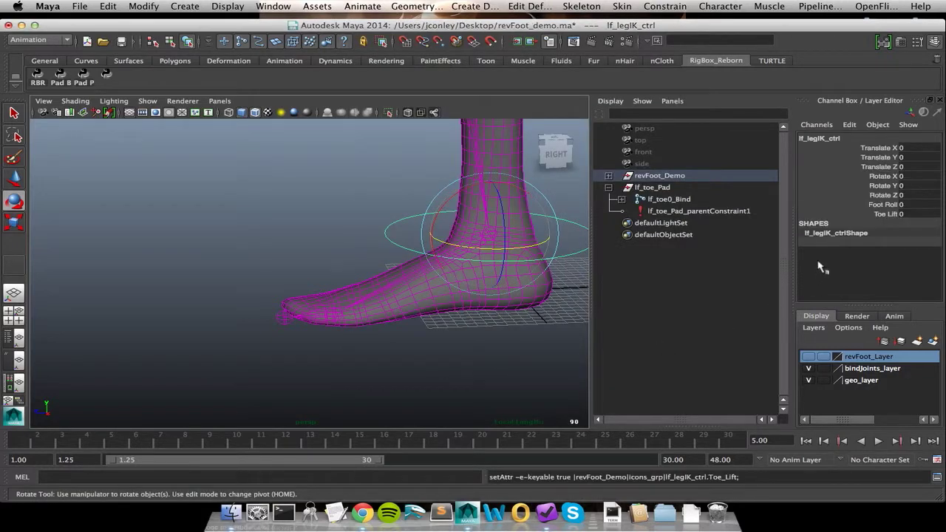
- Test the Toe Lift range of lf_legIK_ctrl from 10 down to -10, and reset it to 0
click(884, 214)
middle_drag(232, 200, 456, 231)
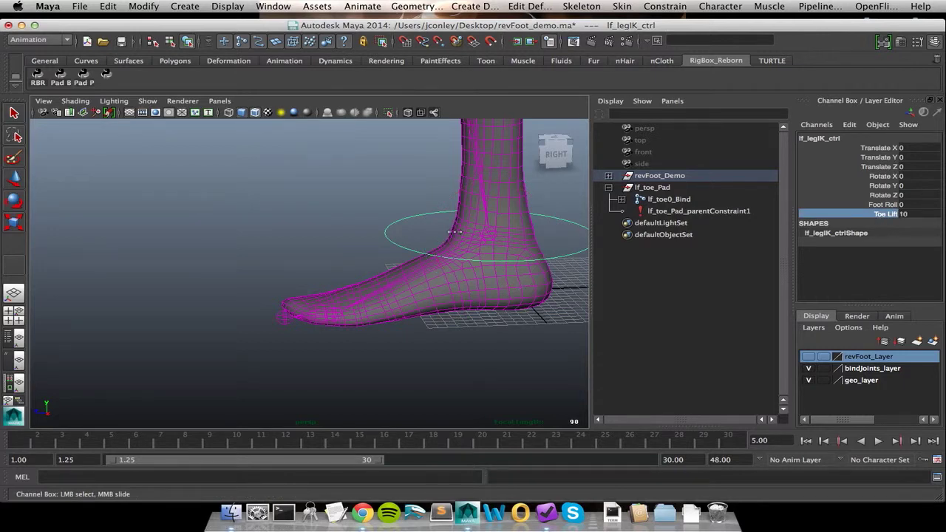
middle_drag(217, 192, 158, 187)
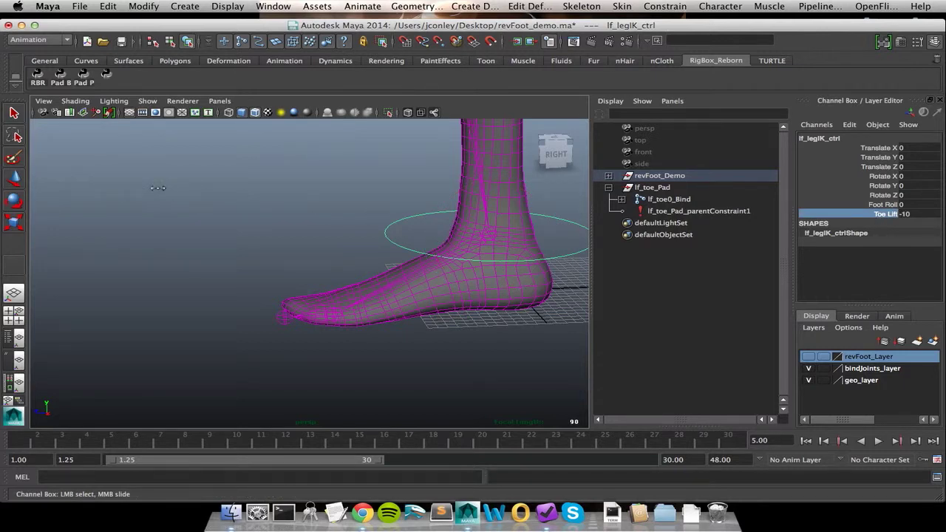
click(909, 214)
text(0)
key(Return)
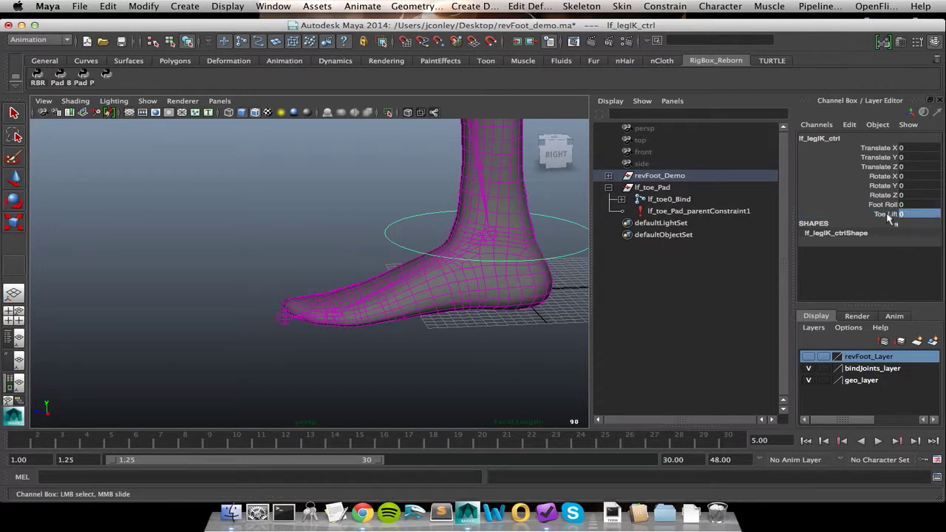
- Open Set Driven Key and load lf_legIK_ctrl as the driver
click(369, 8)
mouse_move(381, 64)
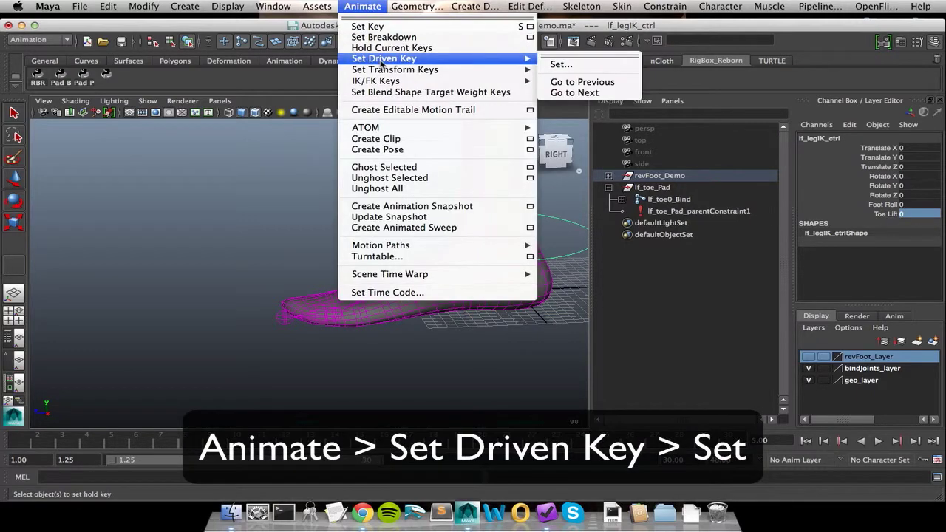
click(560, 65)
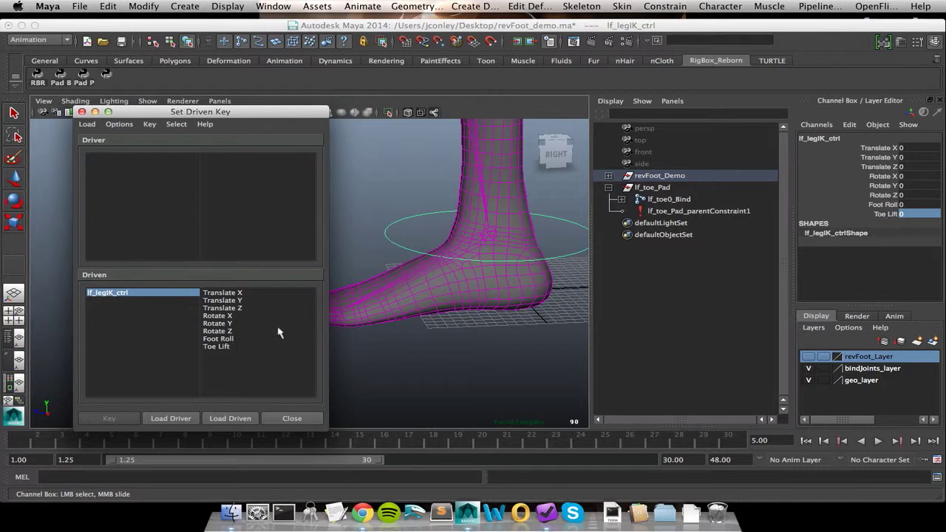
click(172, 419)
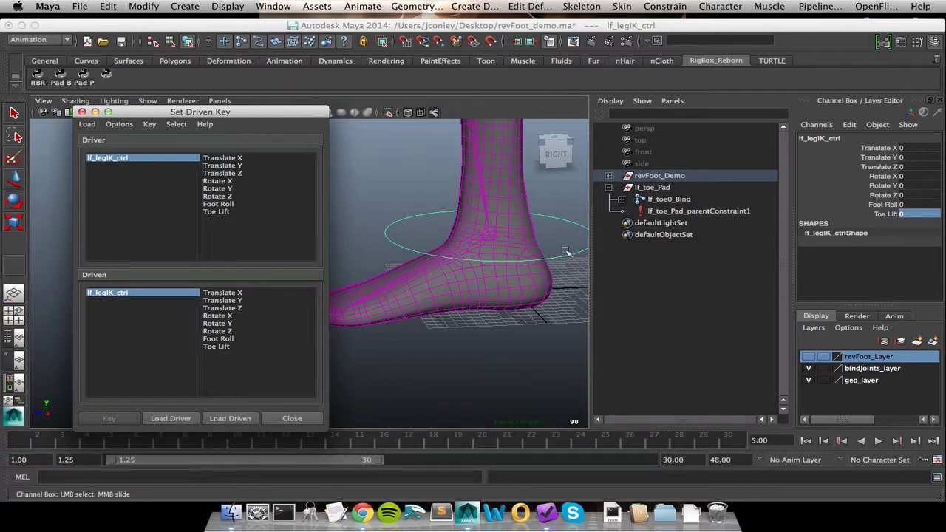
- Test-rotate lf_toe0_Bind about 56 degrees in Y, undo the rotation, and load the joint as the driven object
drag(281, 111, 202, 147)
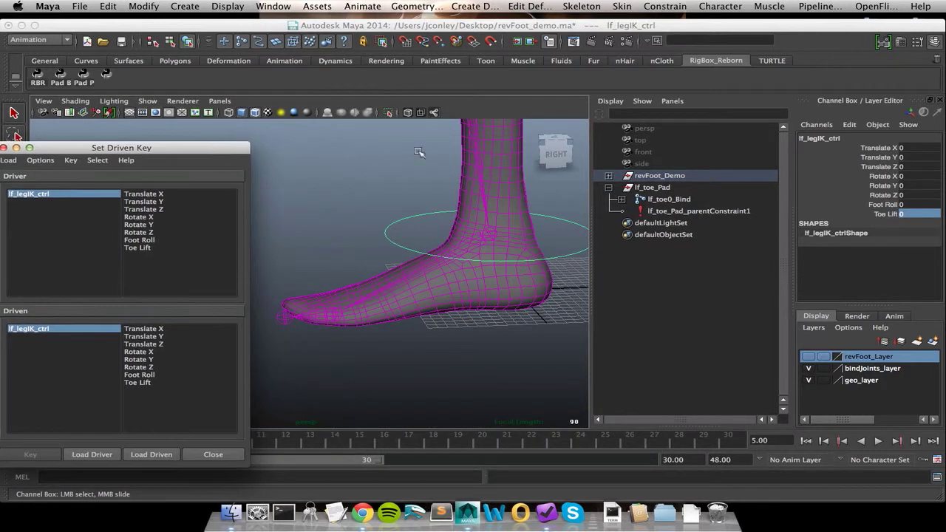
click(665, 198)
drag(314, 281, 224, 295)
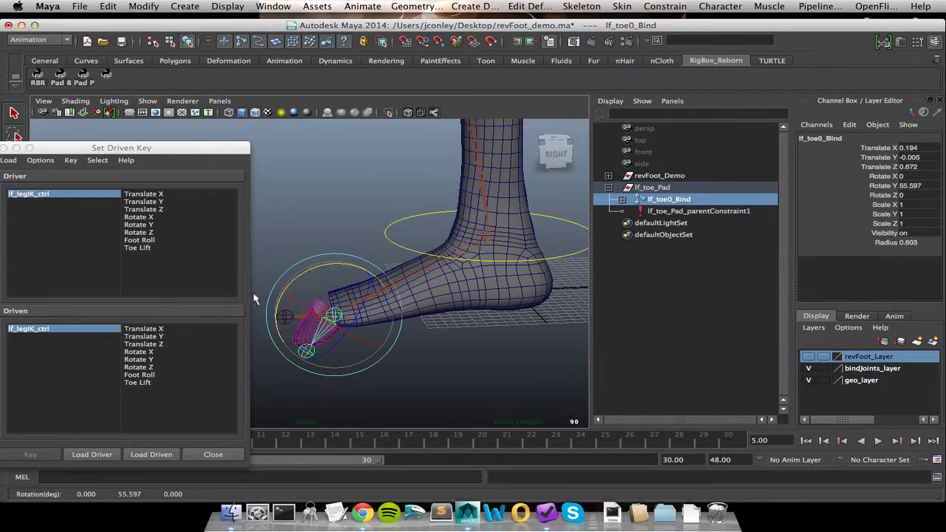
key(z)
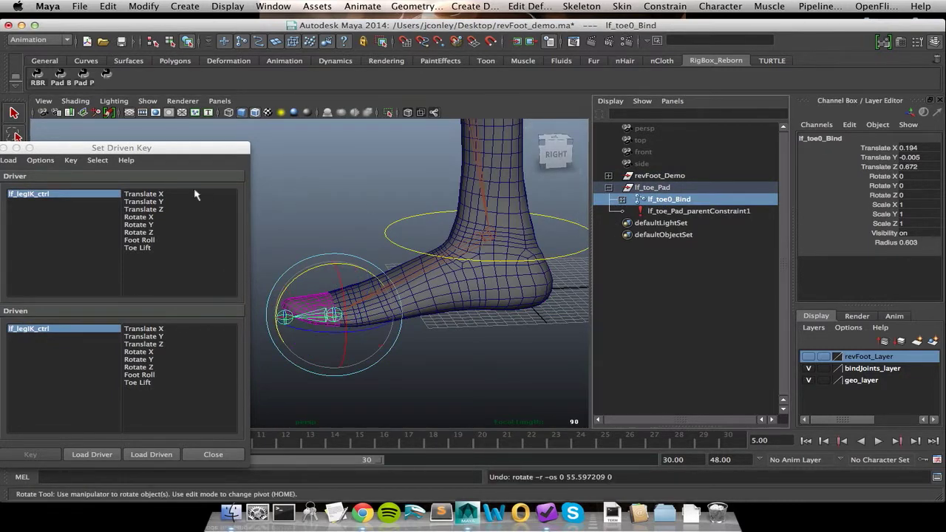
drag(185, 147, 330, 73)
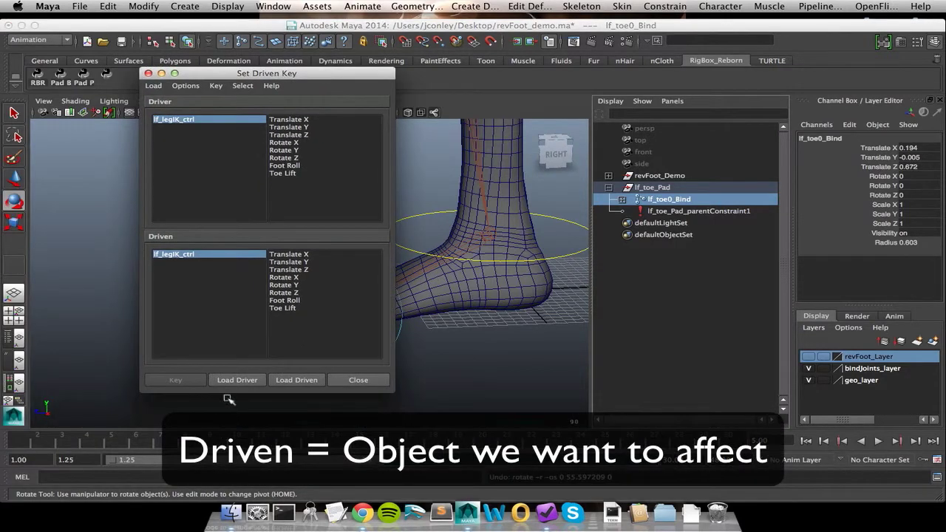
click(299, 381)
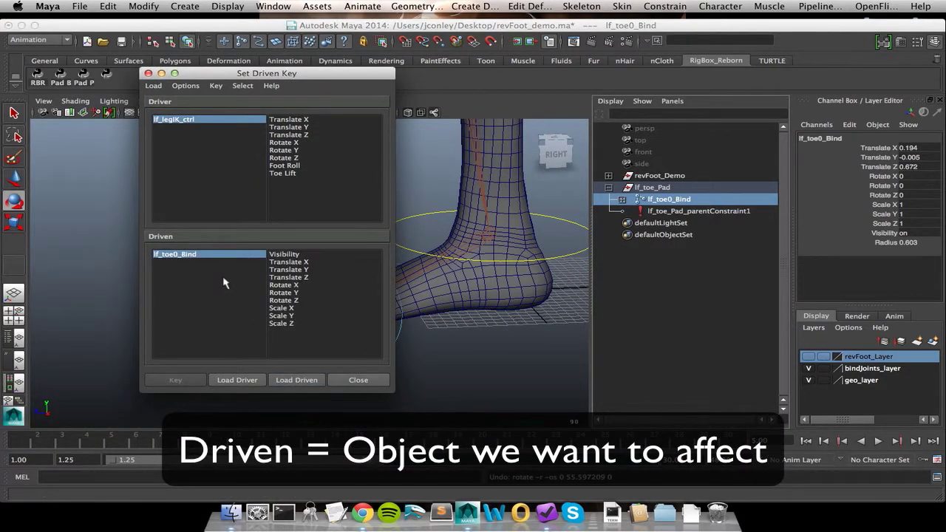
- Test-rotate lf_toe0_Bind about -5 degrees in Y, and undo the rotation
drag(335, 76, 218, 162)
mouse_move(320, 268)
mouse_down()
mouse_move(262, 271)
mouse_move(323, 263)
mouse_up()
key(ctrl+z)
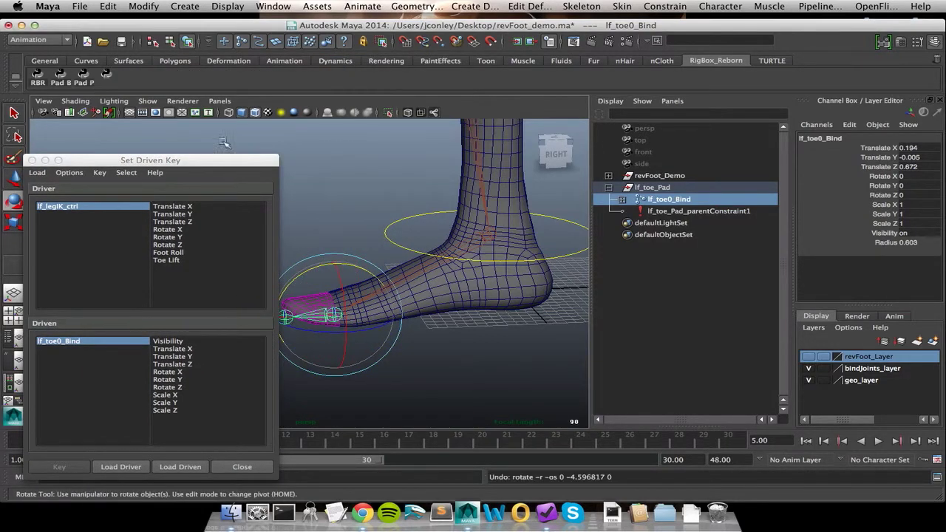
drag(224, 162, 254, 79)
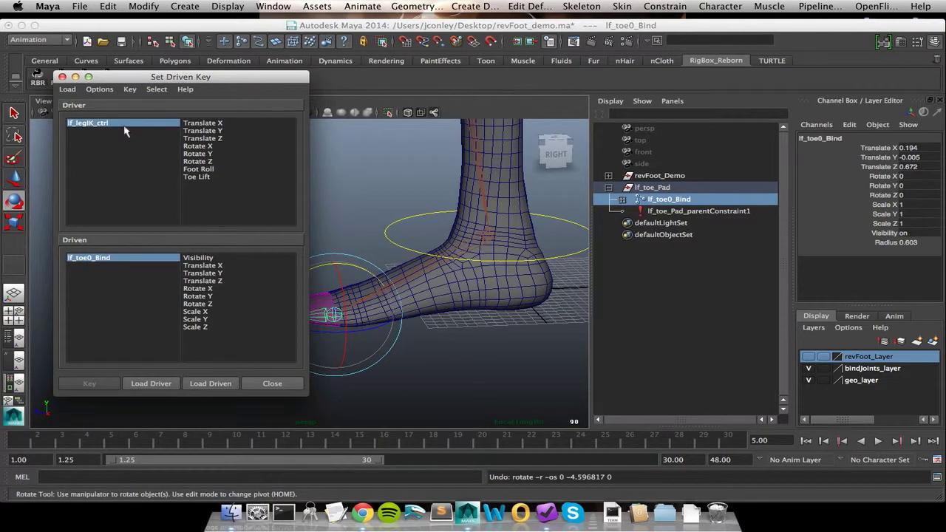
- Set the default driven key between the Toe Lift of lf_legIK_ctrl and the Rotate Y of lf_toe0_Bind, both at 0
click(89, 123)
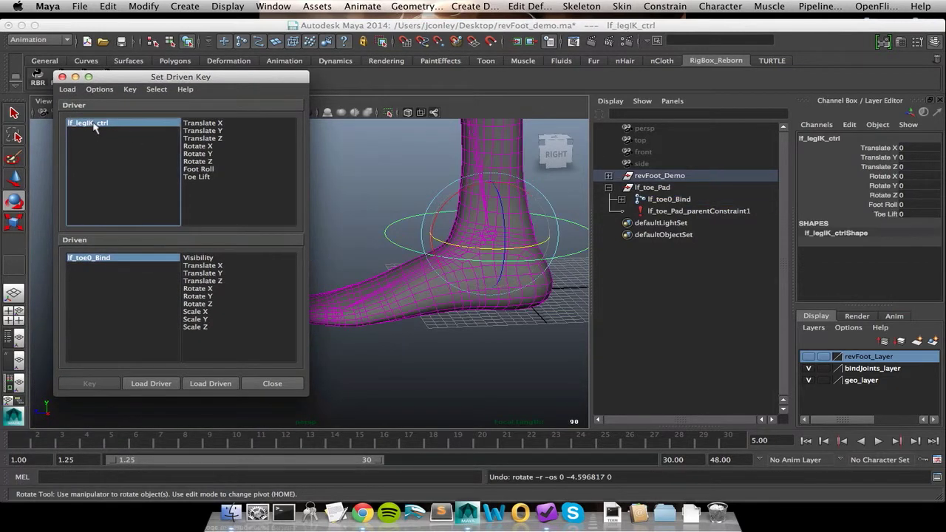
click(194, 178)
click(98, 259)
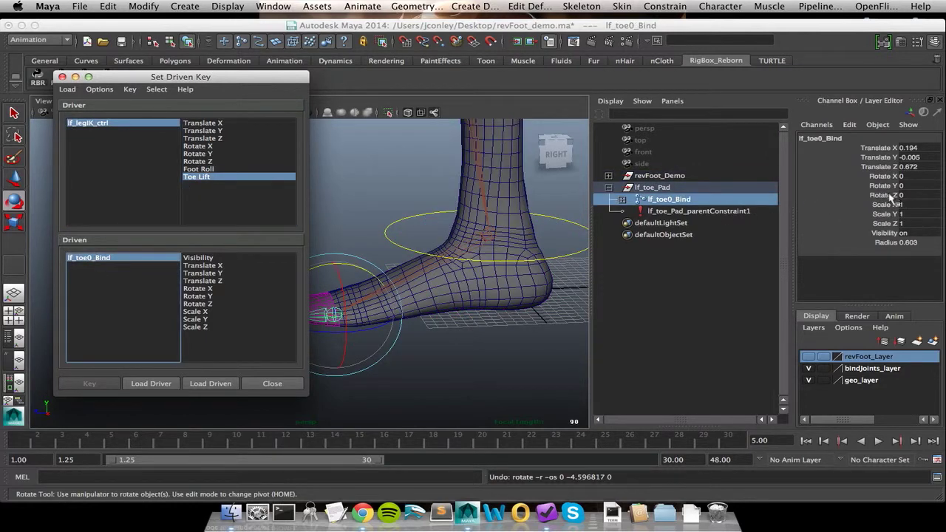
click(198, 296)
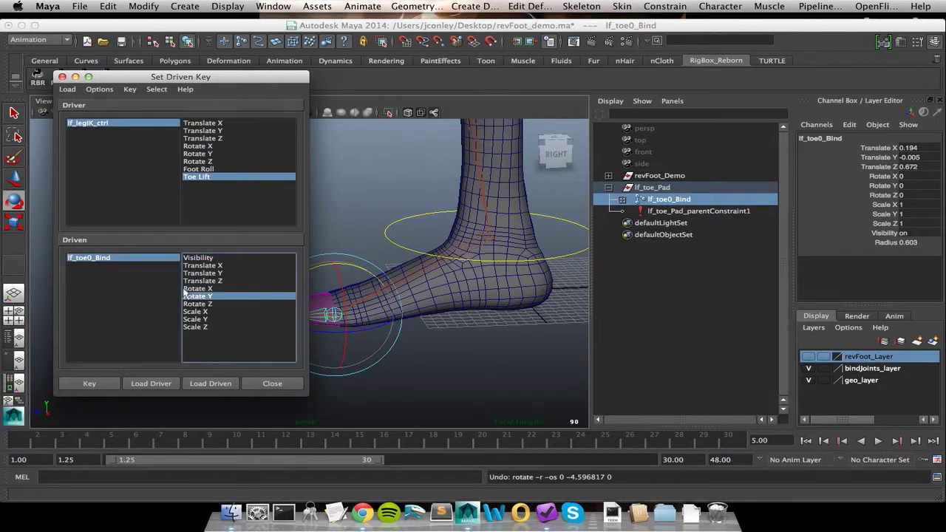
click(89, 383)
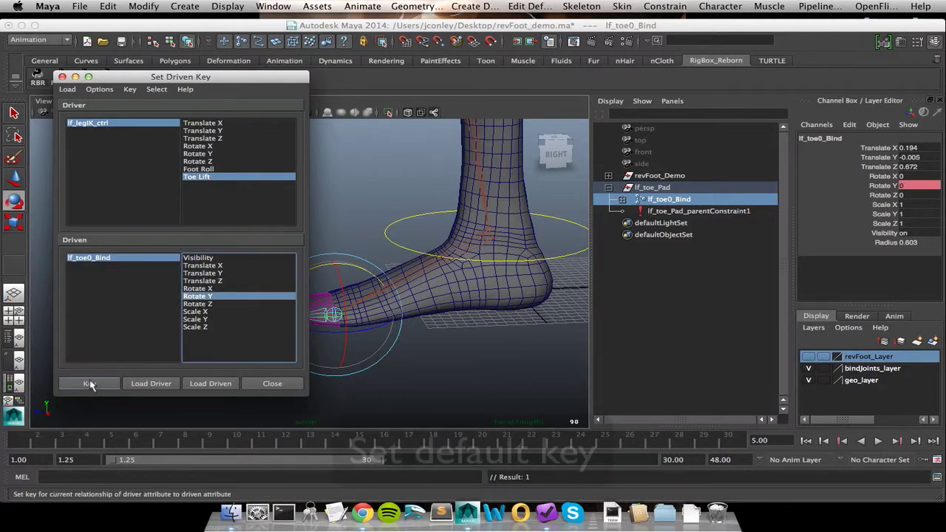
- Set the Toe Lift of the driver lf_legIK_ctrl to 10
click(133, 123)
click(887, 213)
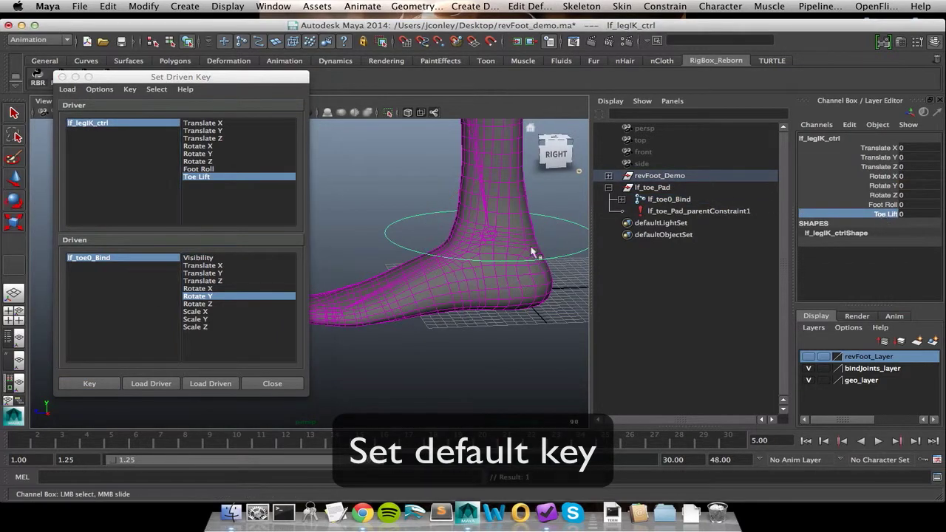
text(10)
key(Return)
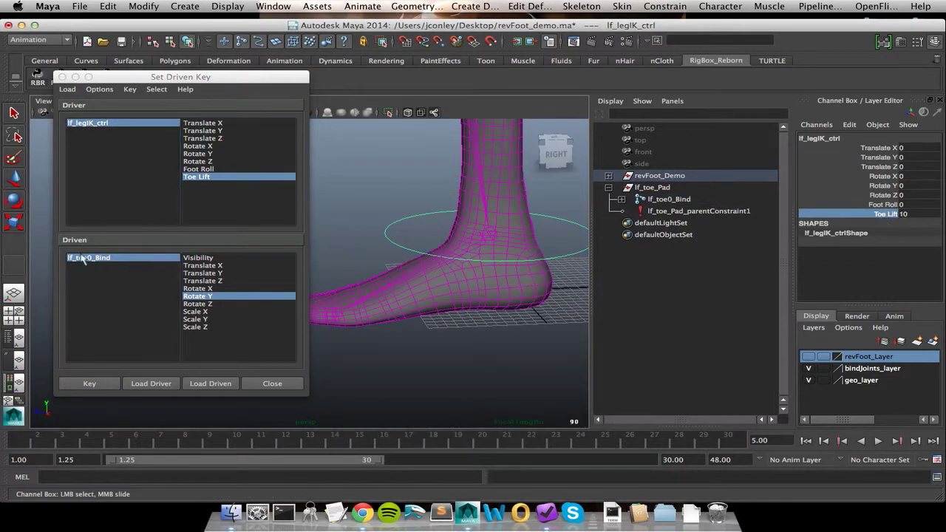
- Set the Rotate Y of lf_toe0_Bind to -50 and key it as the maximum toe lift pose
click(83, 258)
drag(238, 89, 194, 99)
click(301, 276)
drag(302, 275, 336, 264)
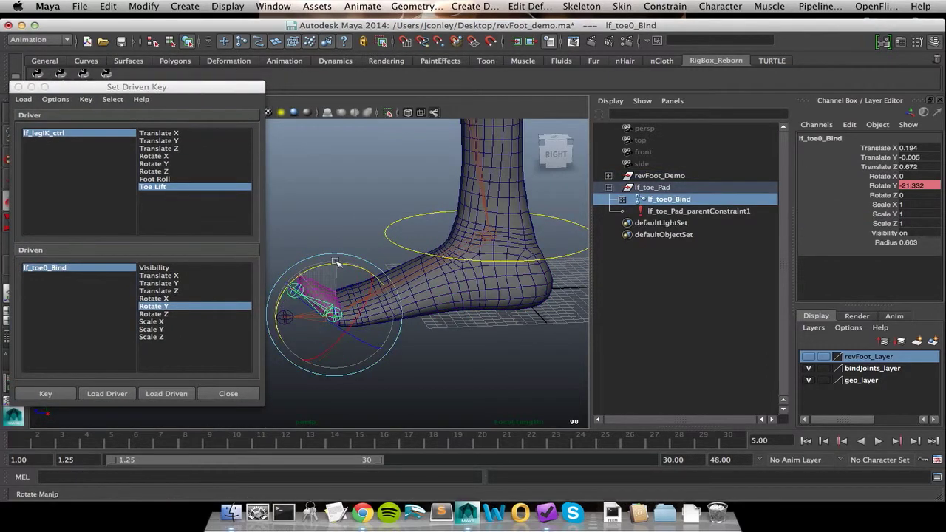
click(924, 187)
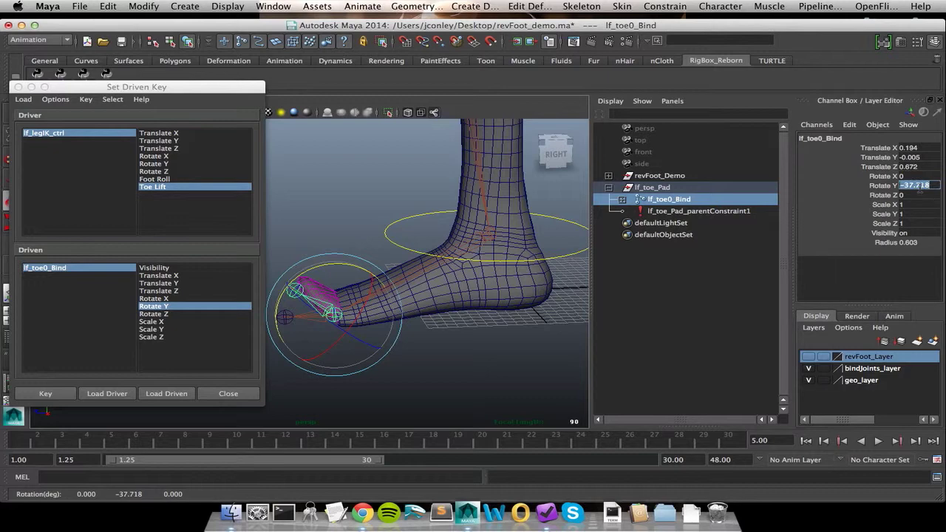
text(-50)
key(Return)
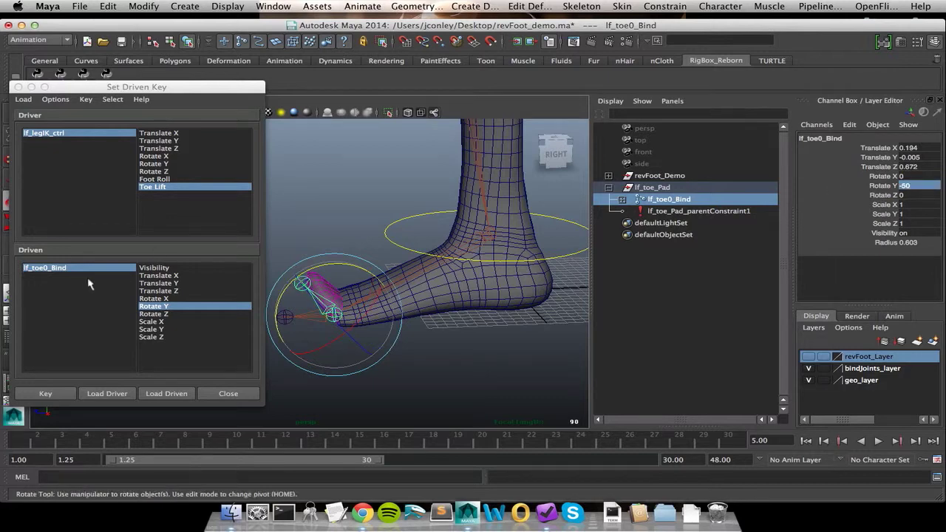
click(42, 391)
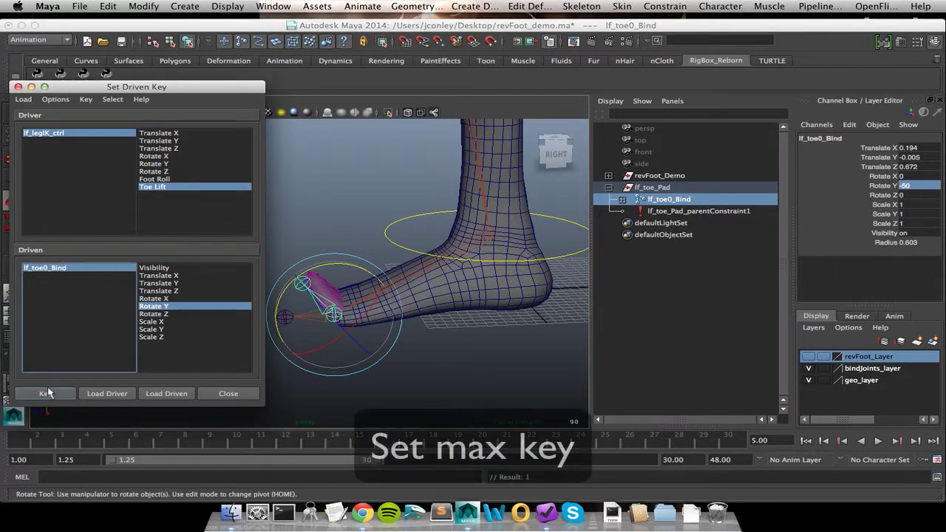
- Set the Toe Lift of the driver lf_legIK_ctrl to -10
click(48, 134)
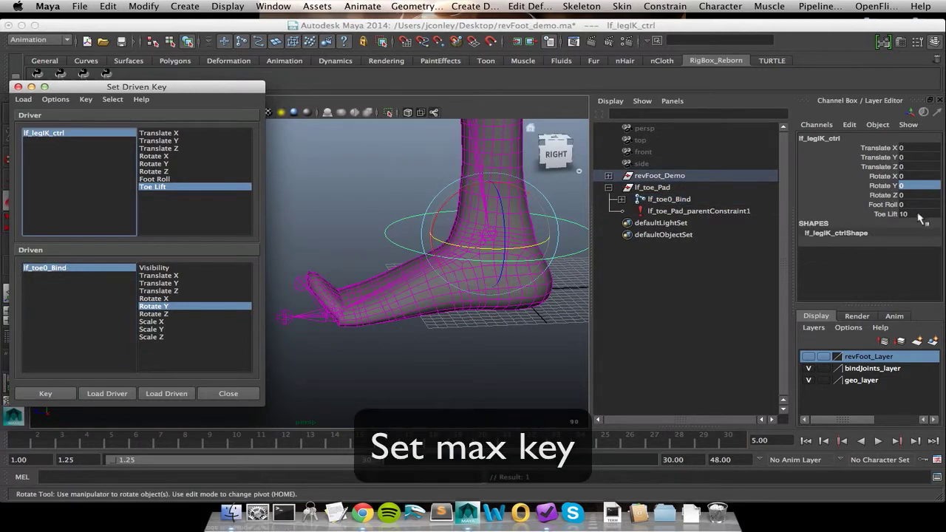
double_click(920, 214)
text(-1)
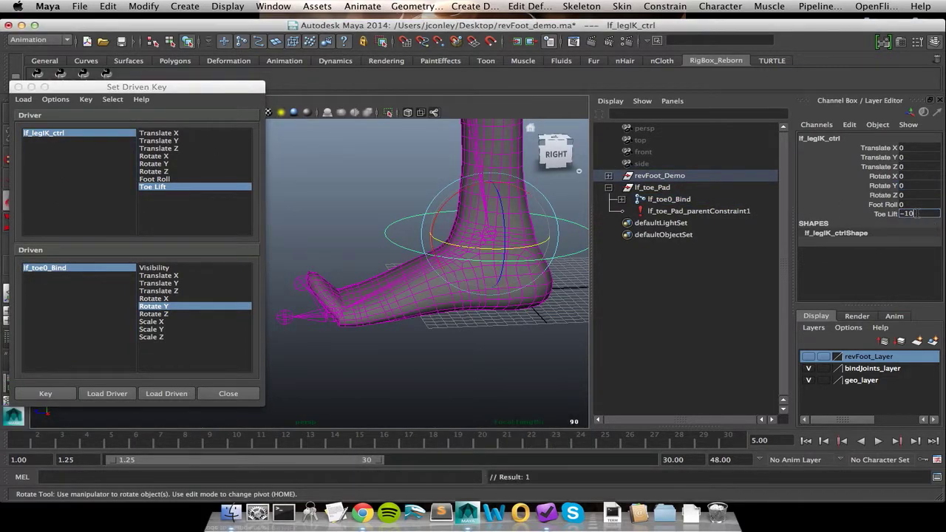
key(Return)
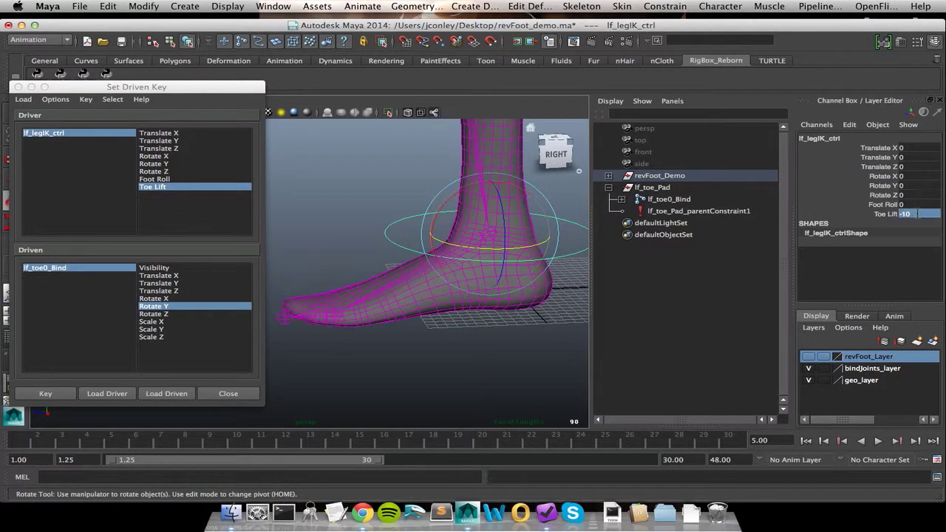
- Set the Rotate Y of lf_toe0_Bind to 50 and key it as the minimum toe lift pose
click(65, 269)
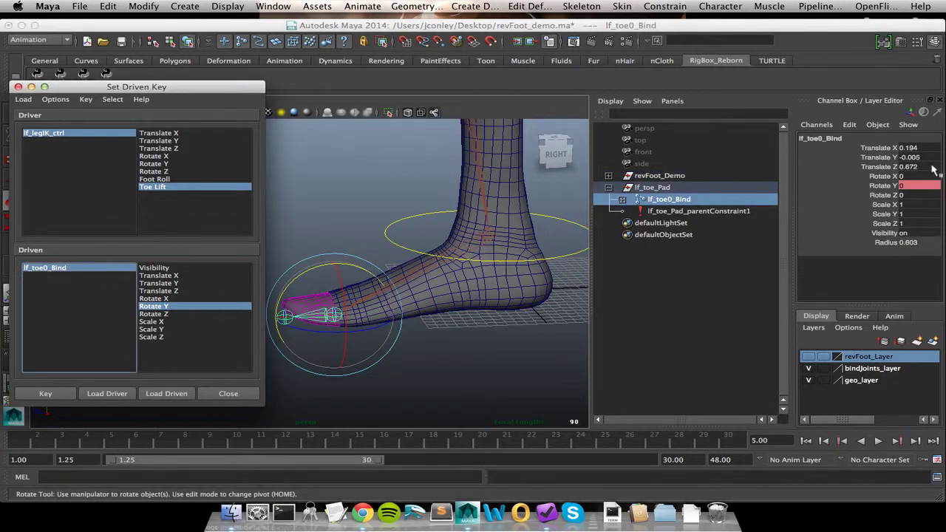
double_click(923, 186)
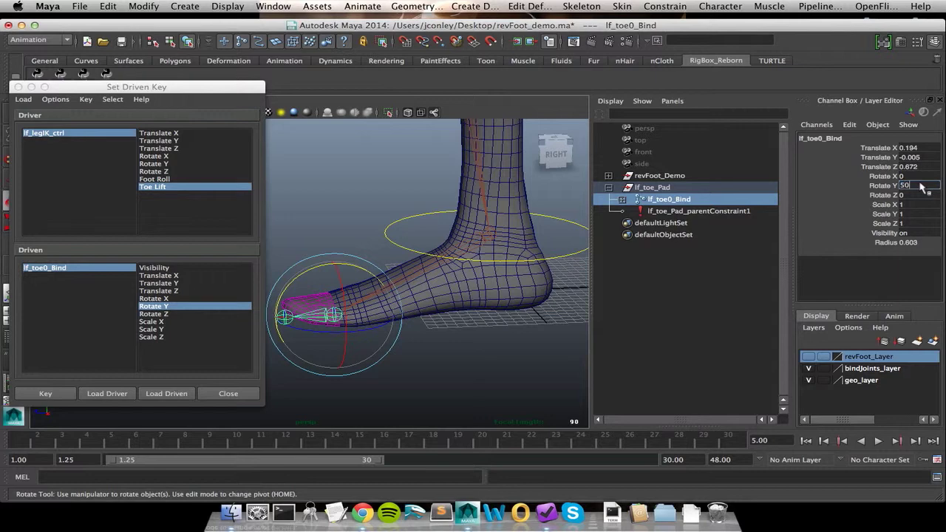
key(Return)
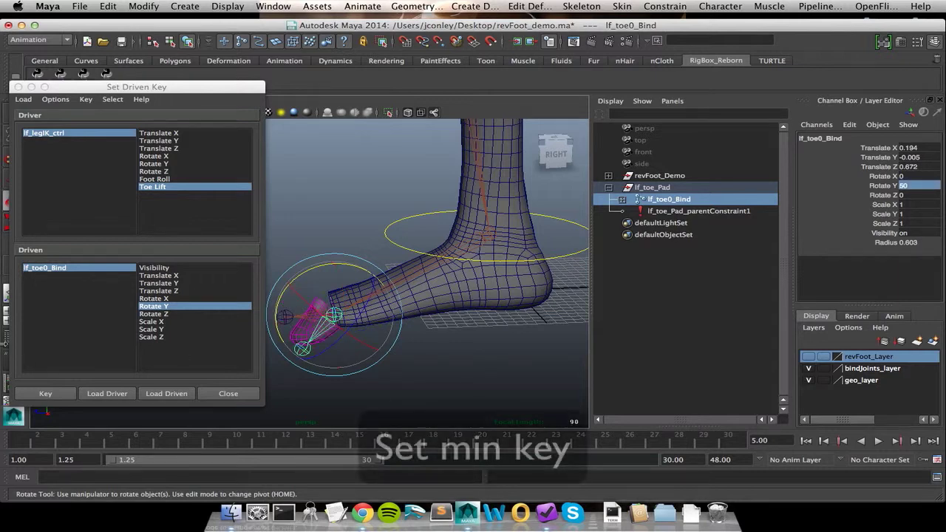
click(45, 393)
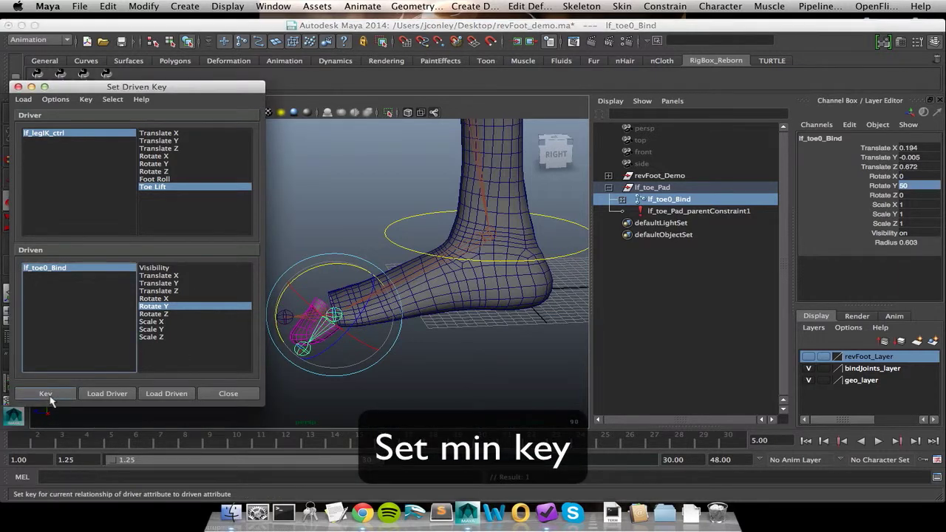
- Select lf_legIK_ctrl and reset its Toe Lift to 0
click(554, 253)
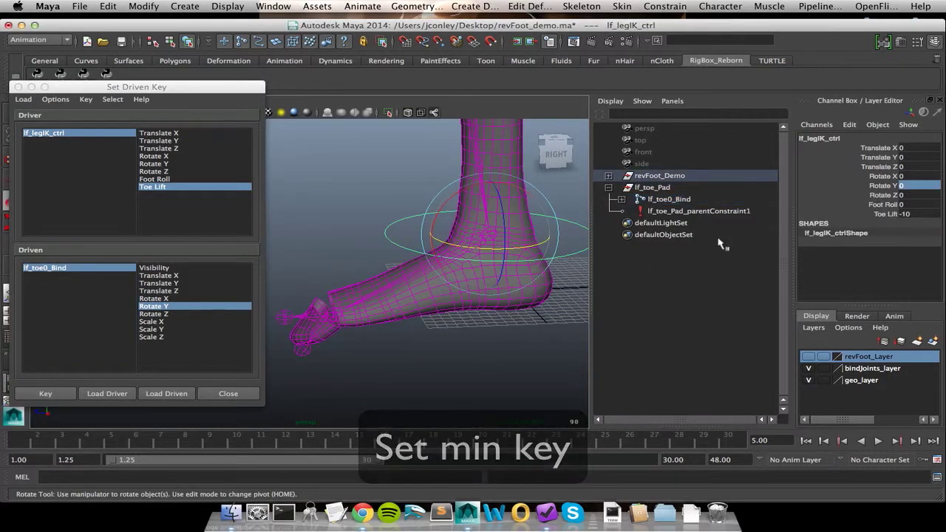
click(906, 214)
text(0)
key(Return)
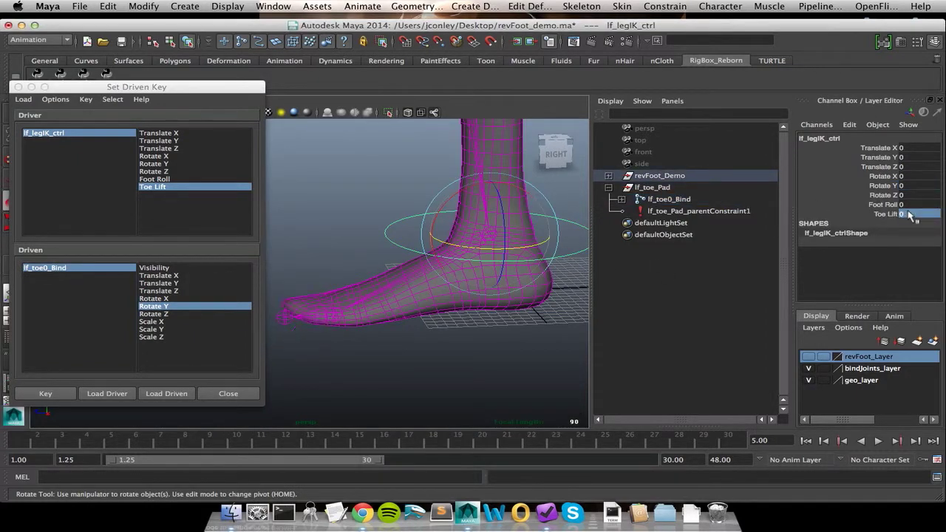
- Test the toe motion by sliding the Toe Lift of lf_legIK_ctrl up to 10, and return it to 0
click(892, 214)
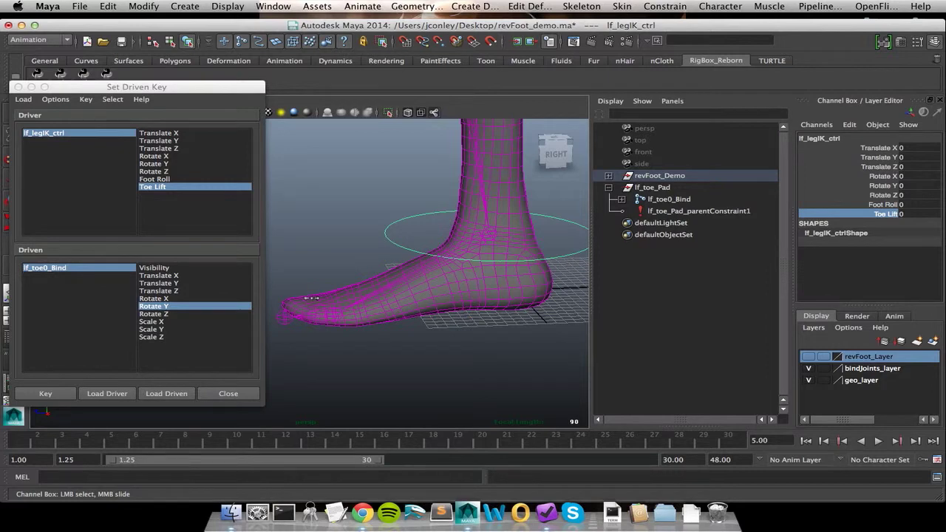
middle_drag(310, 298, 435, 310)
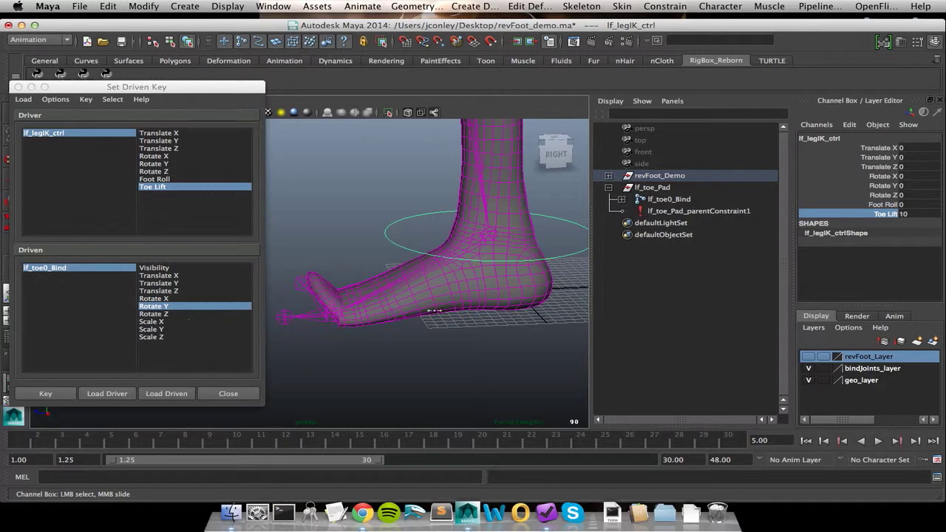
double_click(910, 213)
text(0)
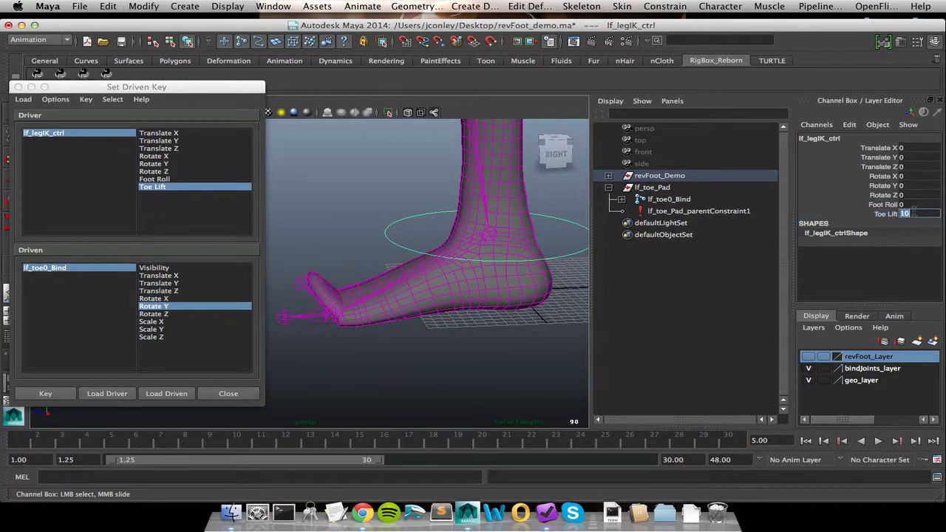
key(Return)
- Test the combined foot motion by sliding Foot Roll to about 9.4 and Toe Lift to about -9.4
click(881, 204)
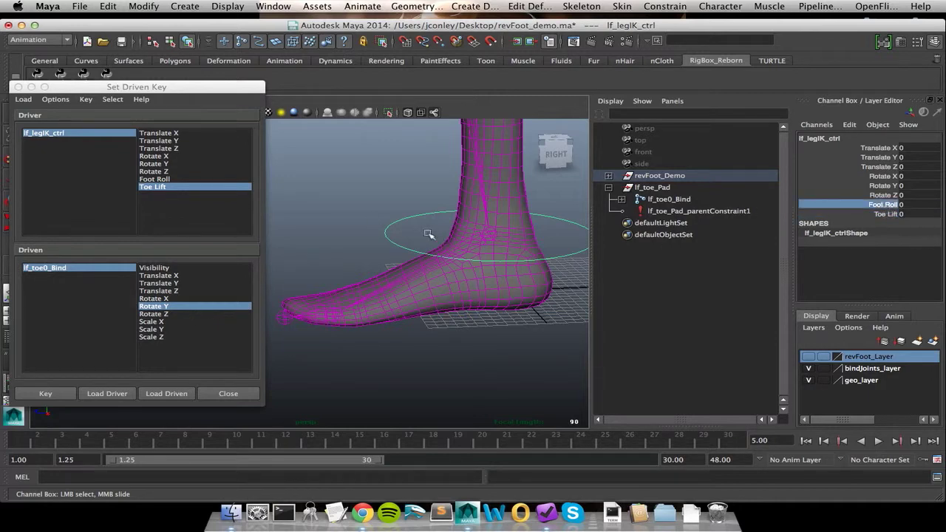
mouse_move(417, 228)
middle_down()
mouse_move(479, 221)
mouse_move(420, 211)
middle_up()
click(886, 214)
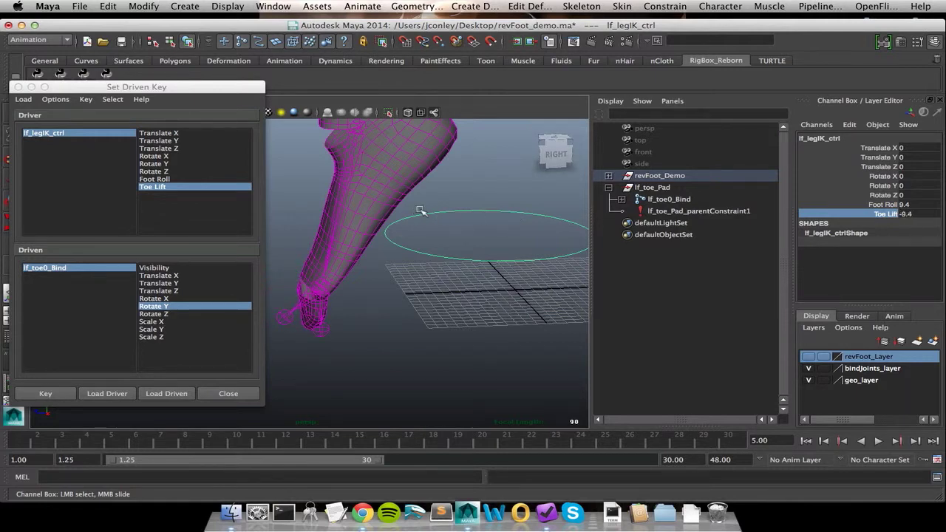
- Close the Set Driven Key window and reset both Foot Roll and Toe Lift of lf_legIK_ctrl to 0
click(18, 87)
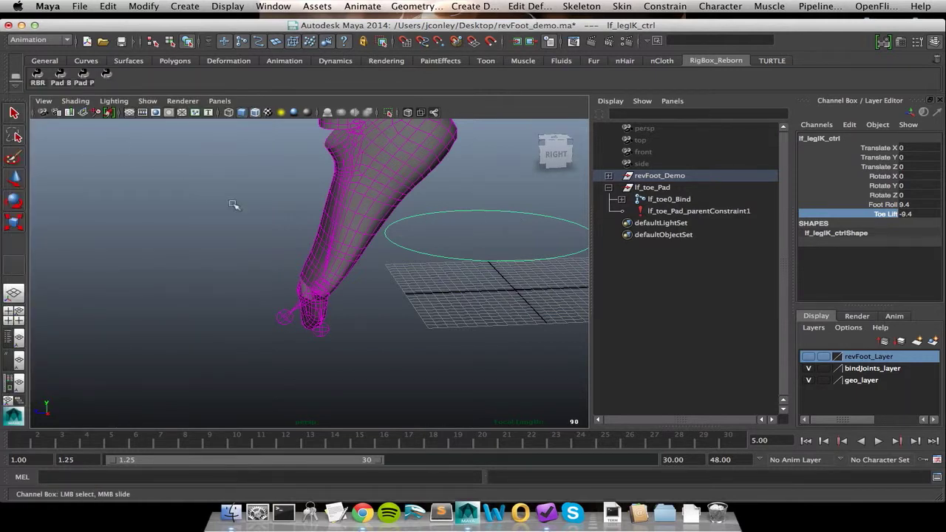
shift+click(903, 205)
text(0)
key(Return)
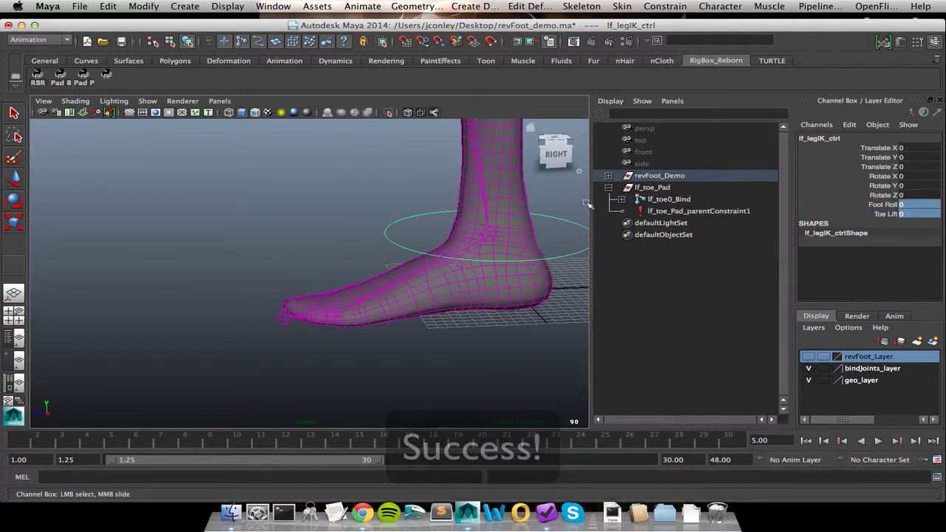
- Select the lf_toe0_Bind joint with the Rotate tool active and collapse the lf_toe_Pad hierarchy in the Outliner
click(651, 199)
key(e)
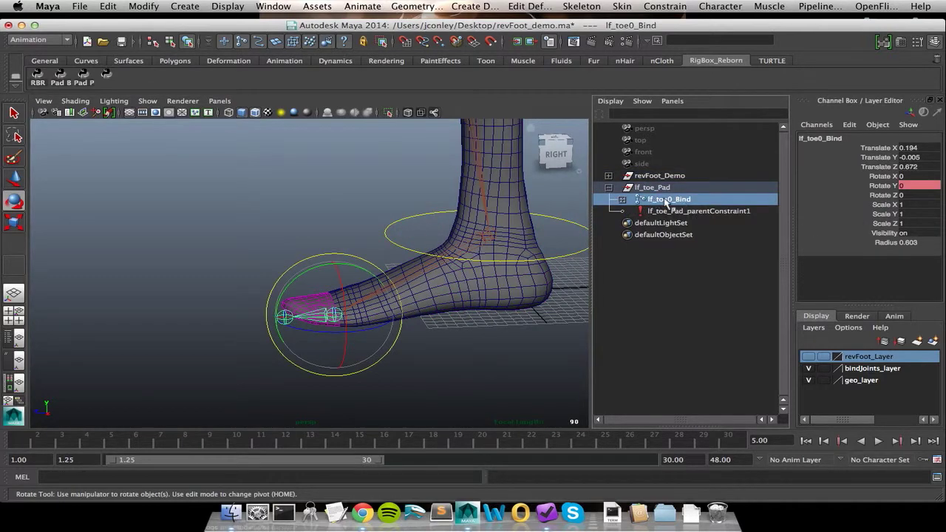
click(608, 188)
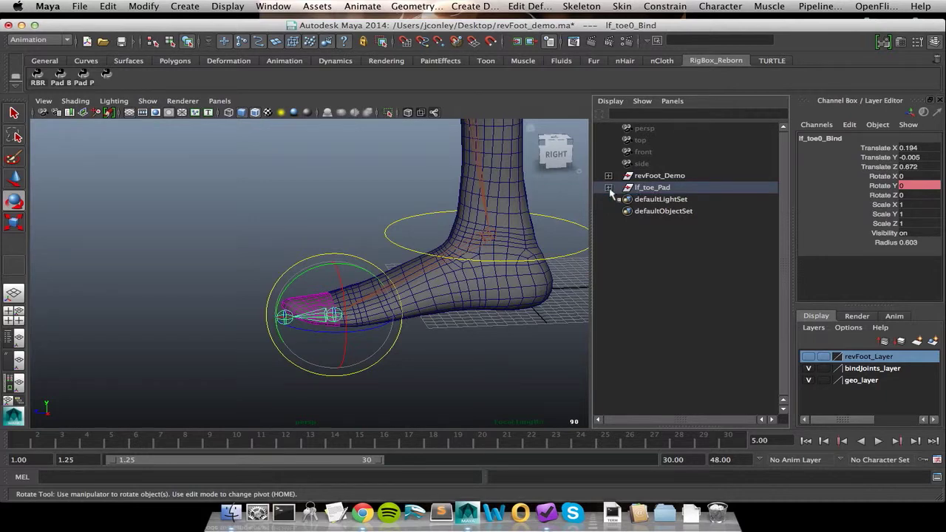